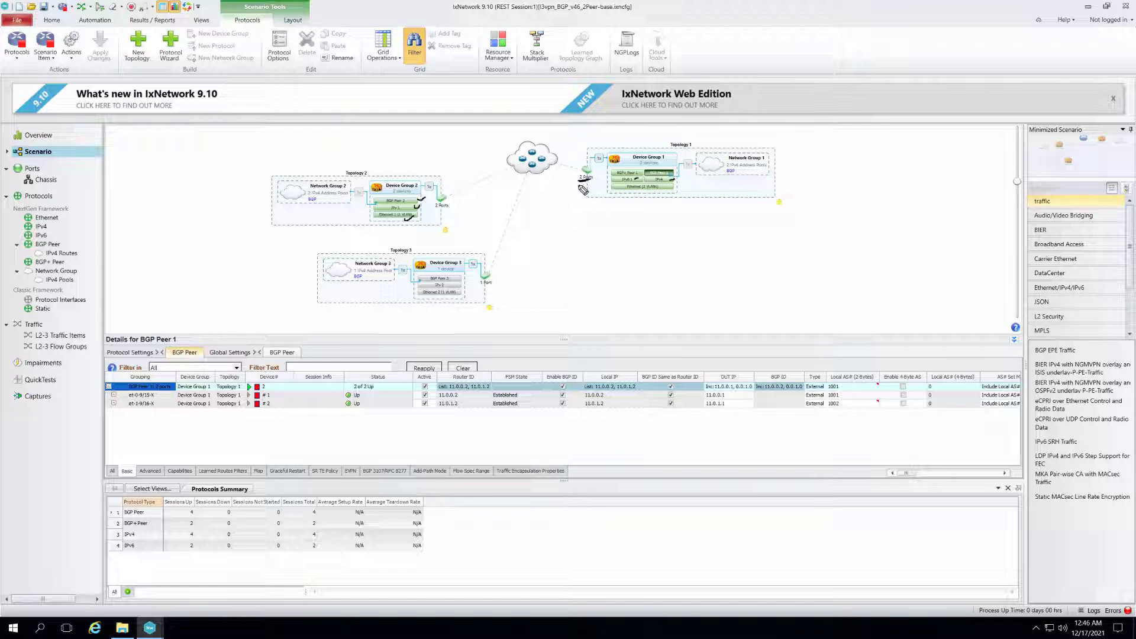
Clear the diagram's pen annotations and show Device Group 1's Ethernet details grid in Topology 1.
mouse_move(538, 163)
left_mouse_down()
mouse_move(563, 155)
mouse_move(547, 169)
mouse_move(556, 176)
left_mouse_up()
key("Escape")
left_click(641, 187)
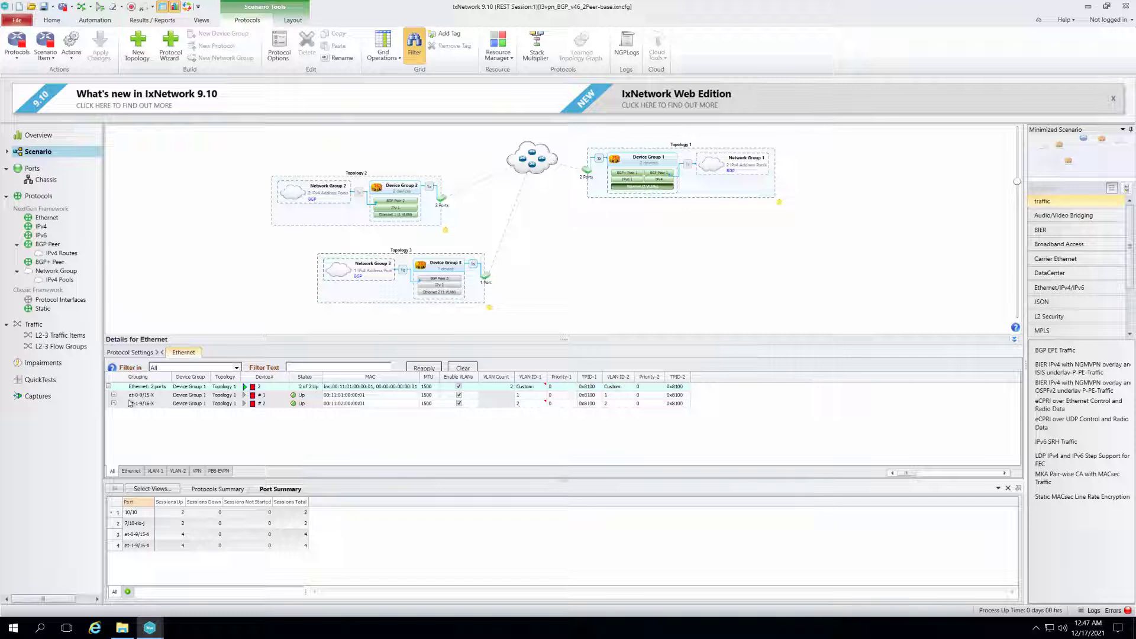
View Topology 1's two ports, then show Device Group 1's IPv4 addresses and gateways.
left_click(586, 170)
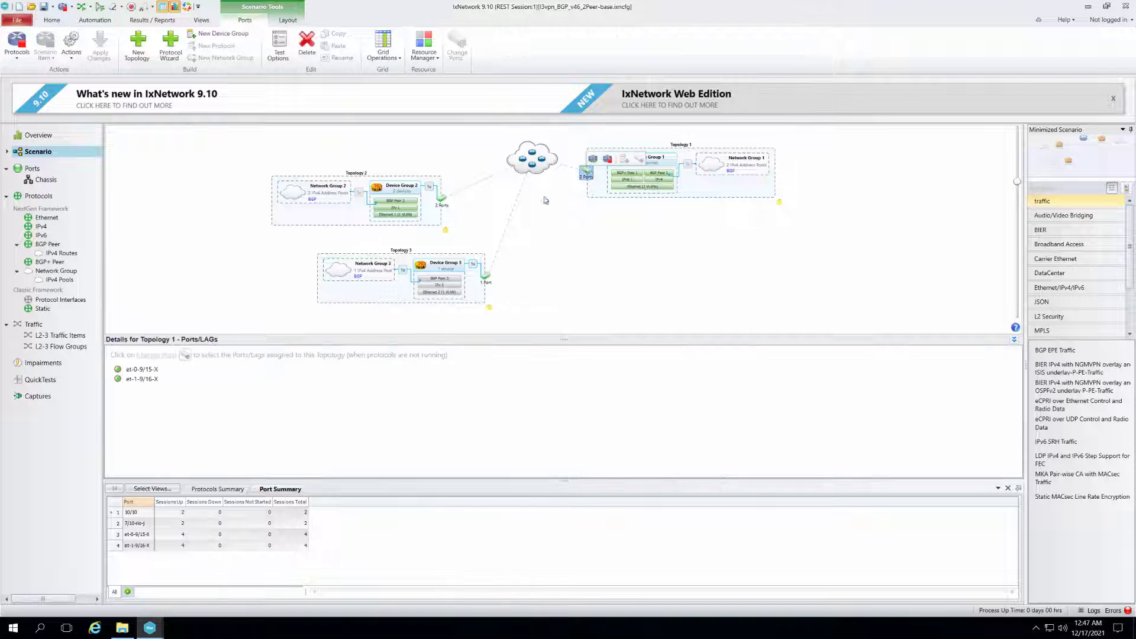
left_click(657, 181)
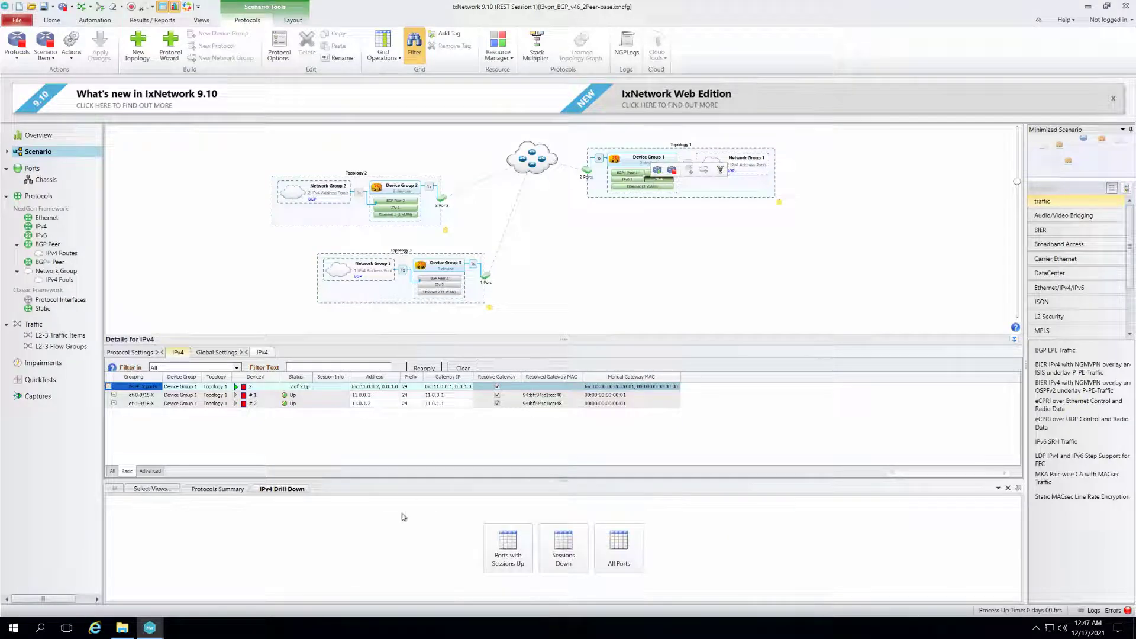
Set Device Group 1's IPv4 address to an increment pattern from 11.0.0.2 by 0.0.1.0.
left_click(381, 388)
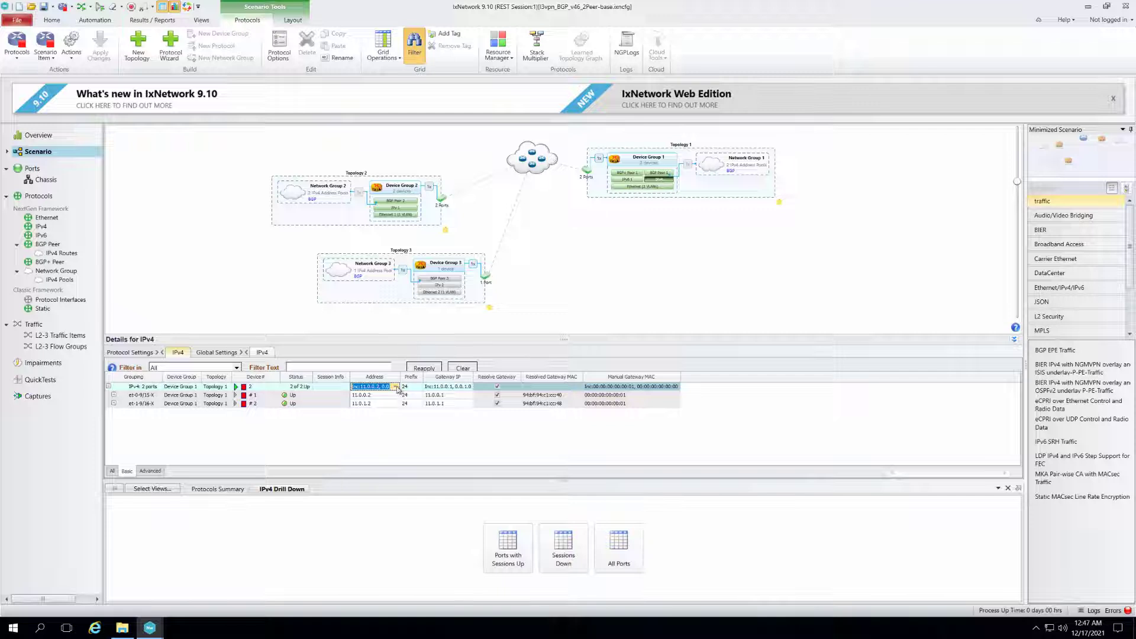
left_click(395, 387)
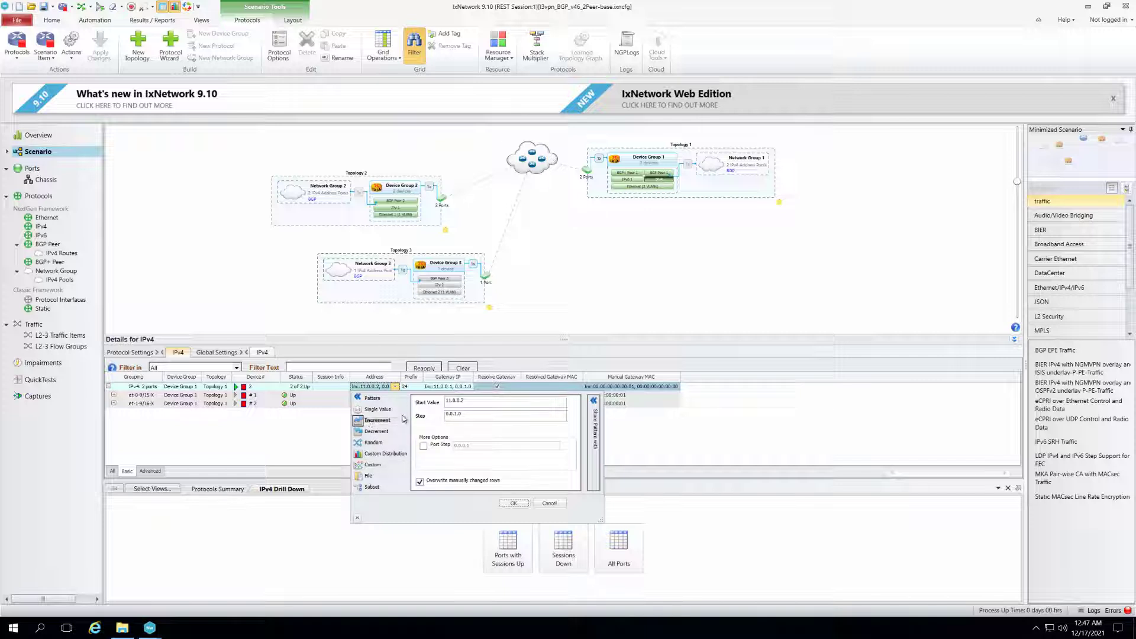
left_click(372, 420)
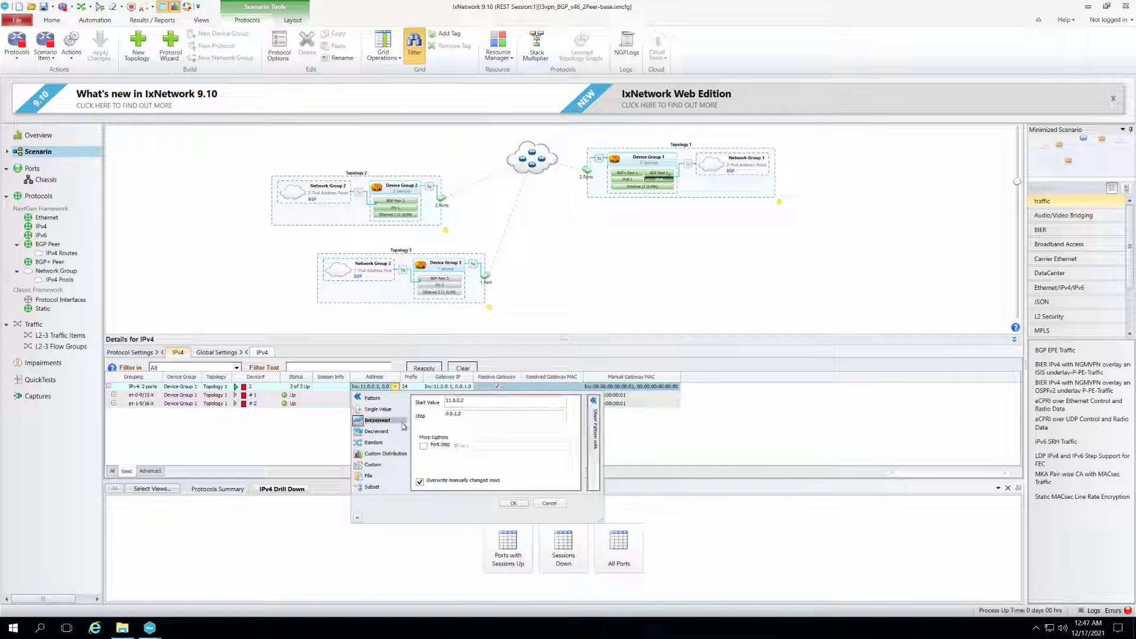
double_click(459, 401)
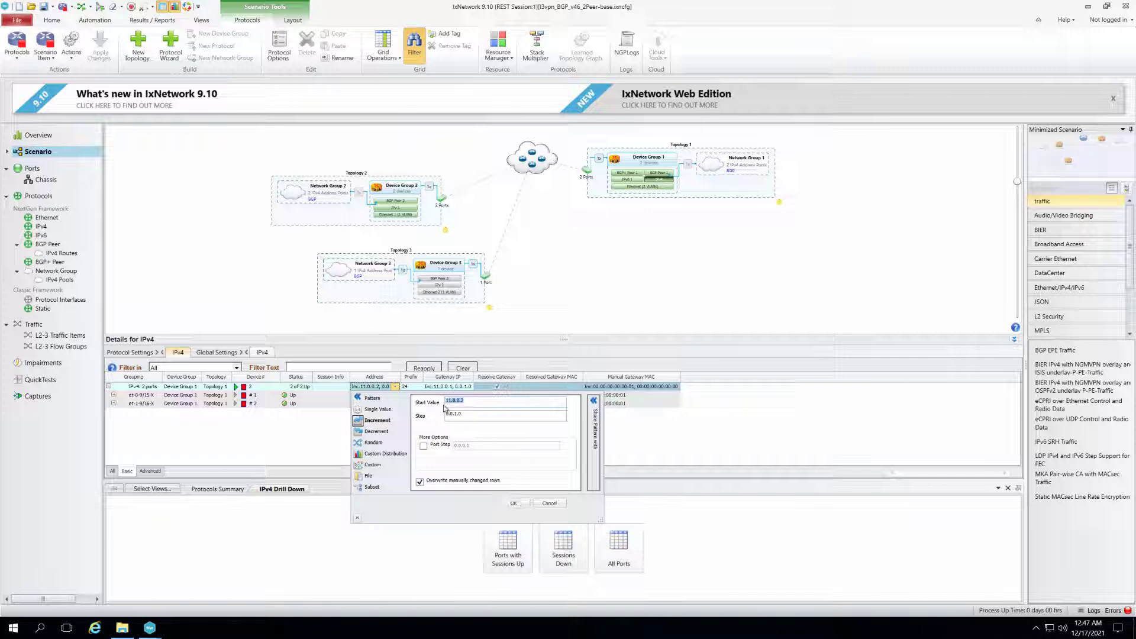
left_click(462, 414)
left_click(513, 503)
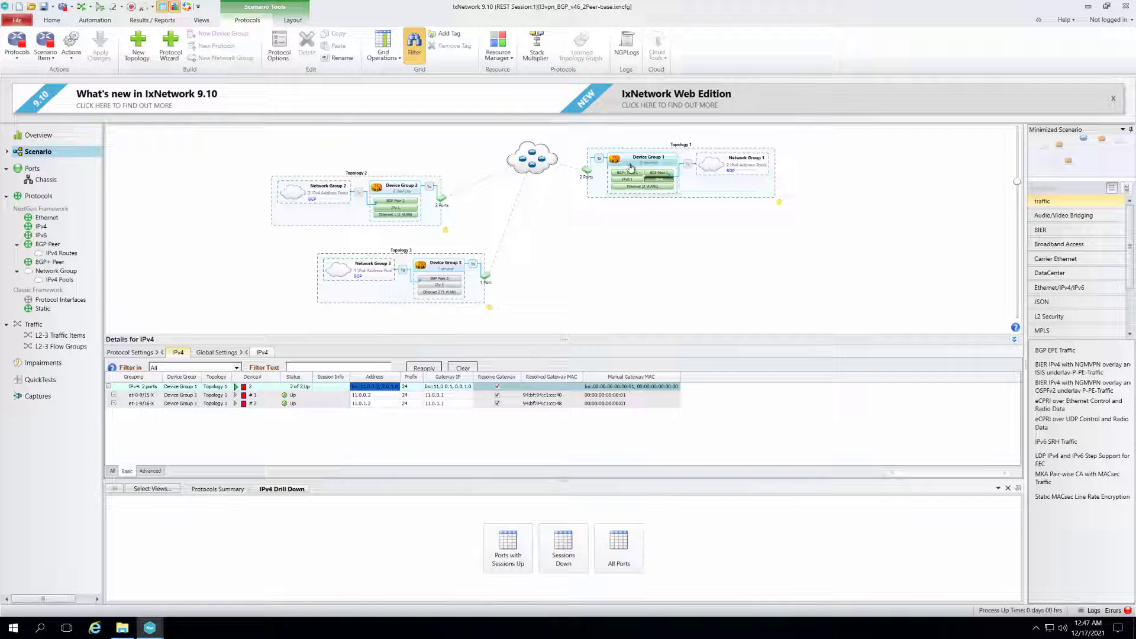
Set the IPv4 gateway IP to an increment pattern from 11.0.0.1 by 0.0.1.0.
mouse_move(647, 166)
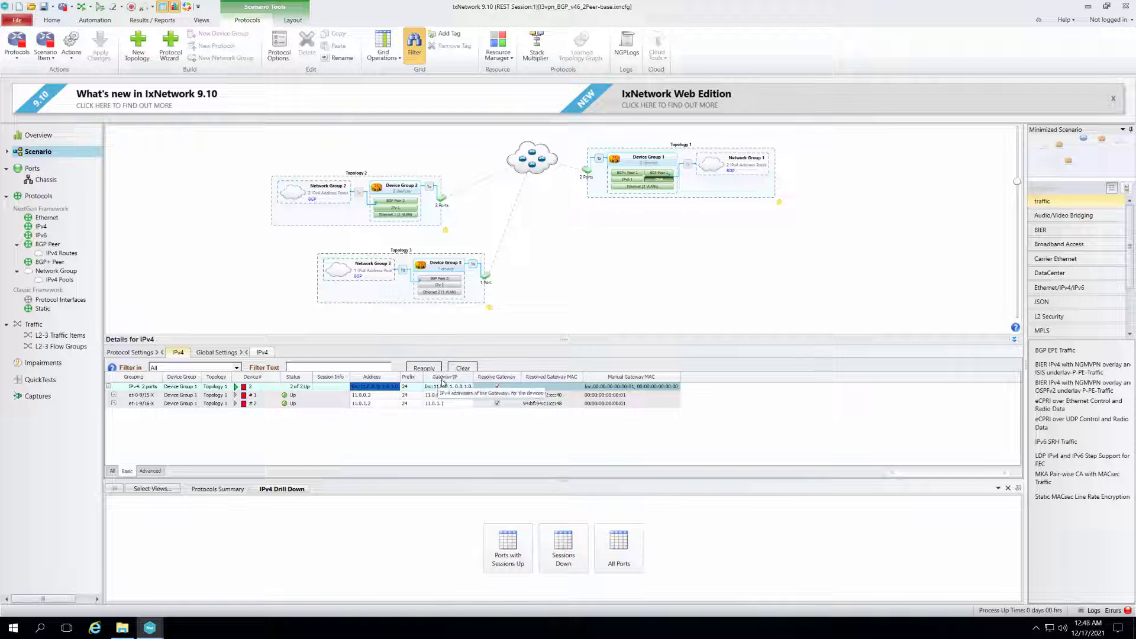
left_click(467, 388)
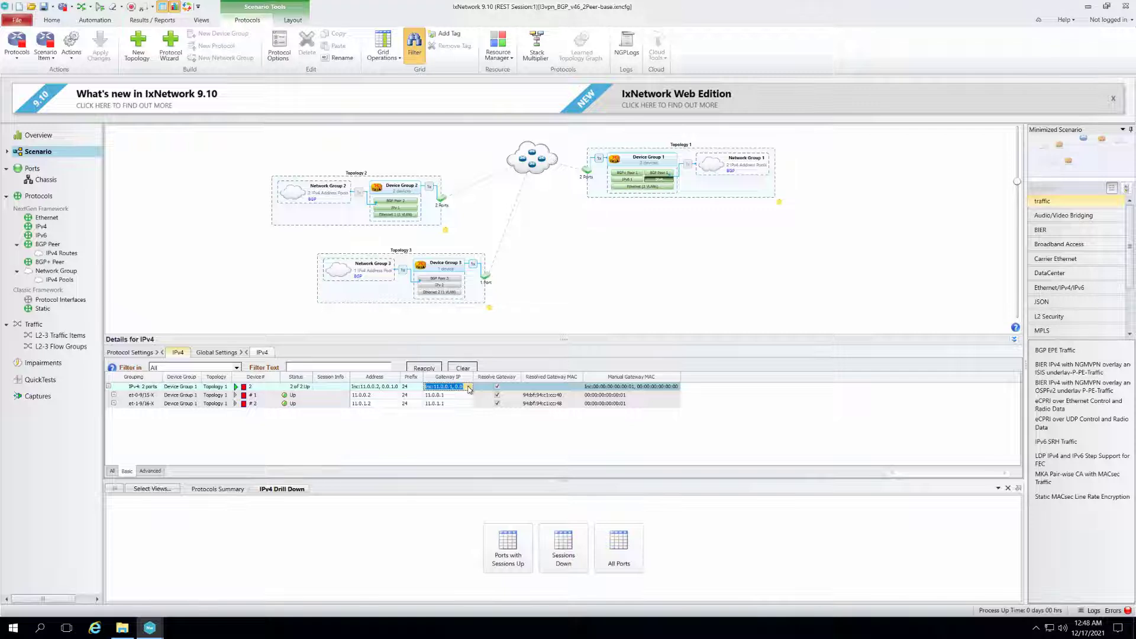
left_click(468, 387)
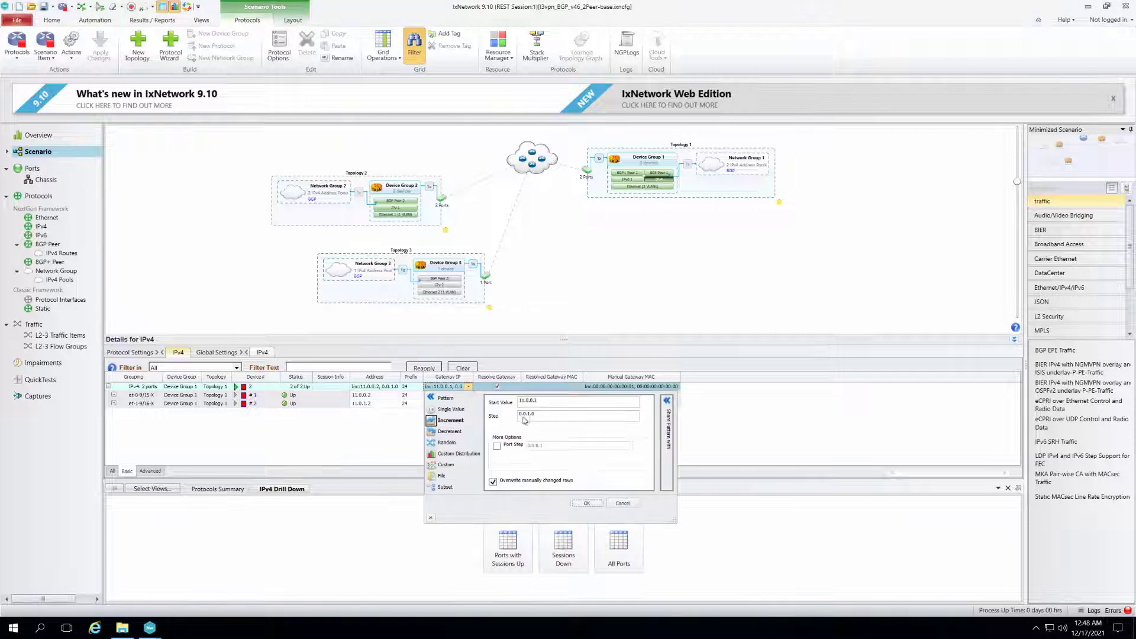
left_click(593, 504)
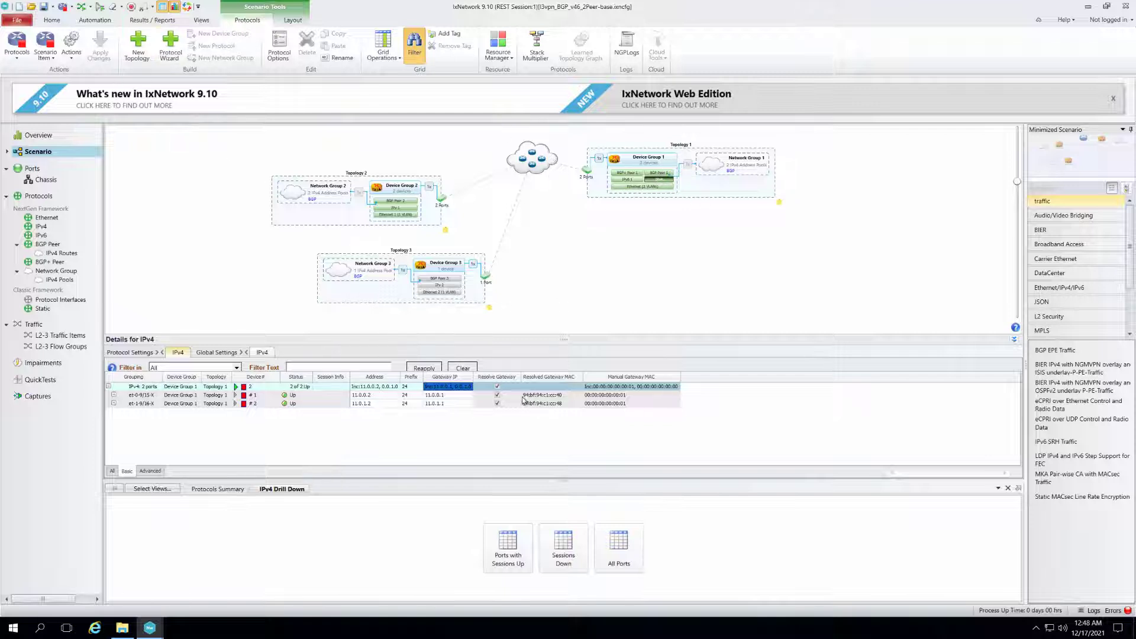
Set Device Group 1's IPv6 address to an Increment pattern with Port Step, then show Topology 1's overview.
left_click(629, 181)
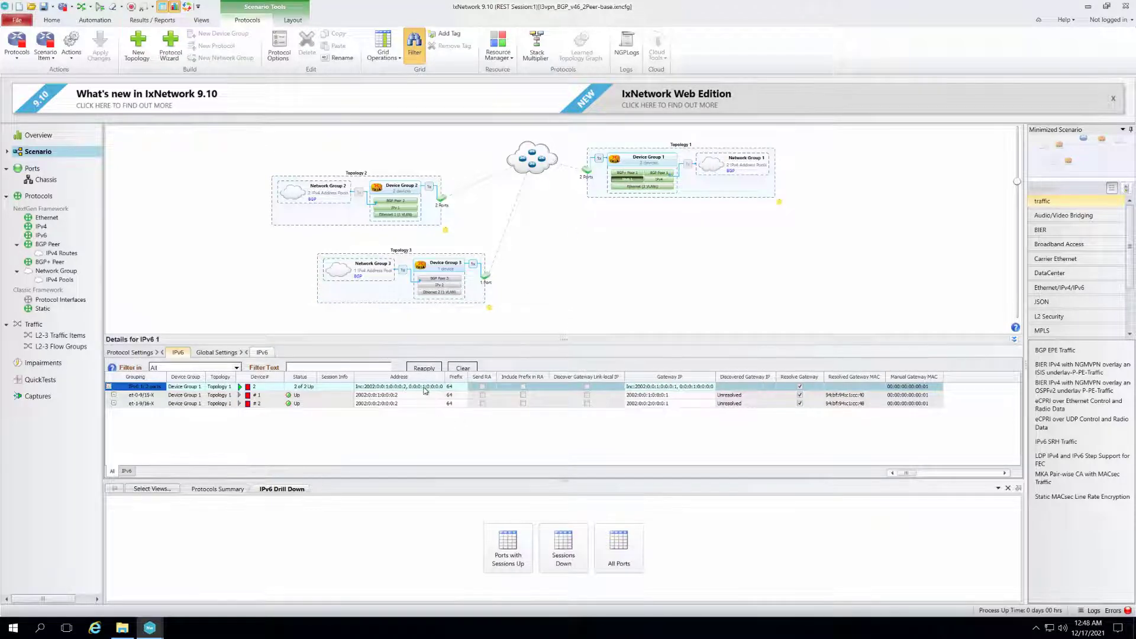
left_click(440, 387)
left_click(441, 387)
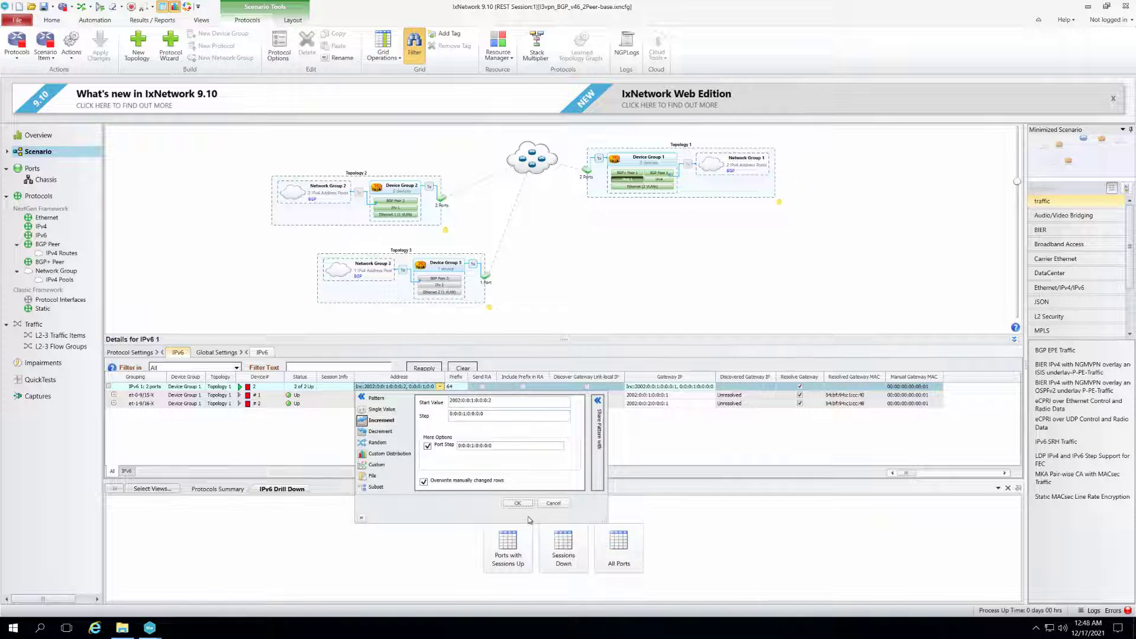
left_click(513, 502)
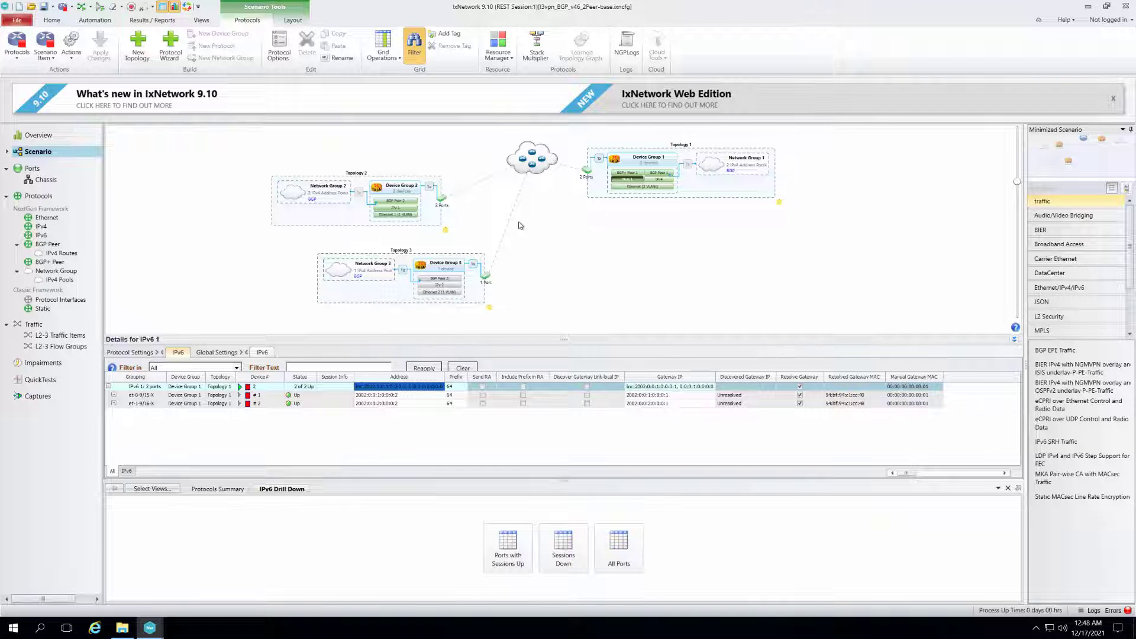
left_click(604, 187)
left_click(605, 187)
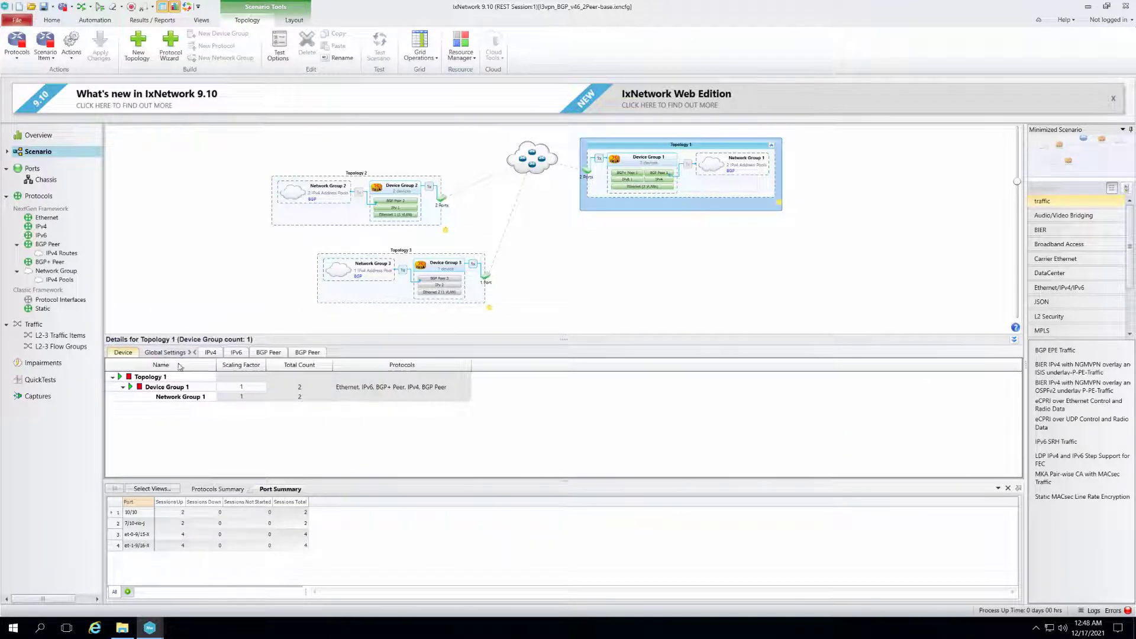
Select Device Group 1 and show BGP Peer 1's details grid.
left_click(645, 162)
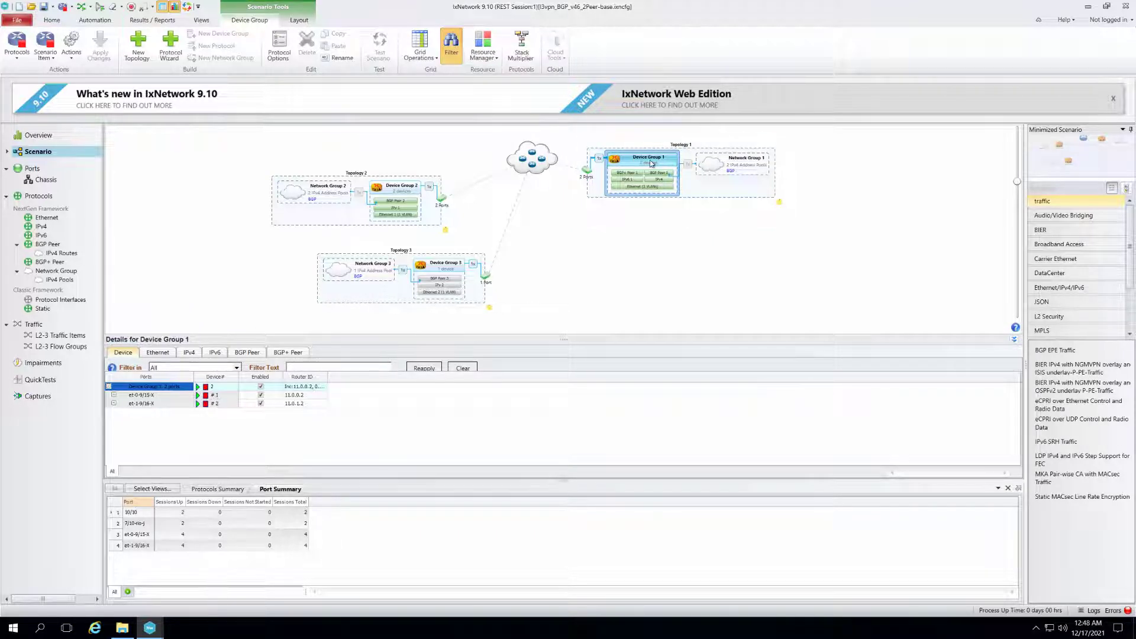
mouse_move(593, 179)
left_click(661, 174)
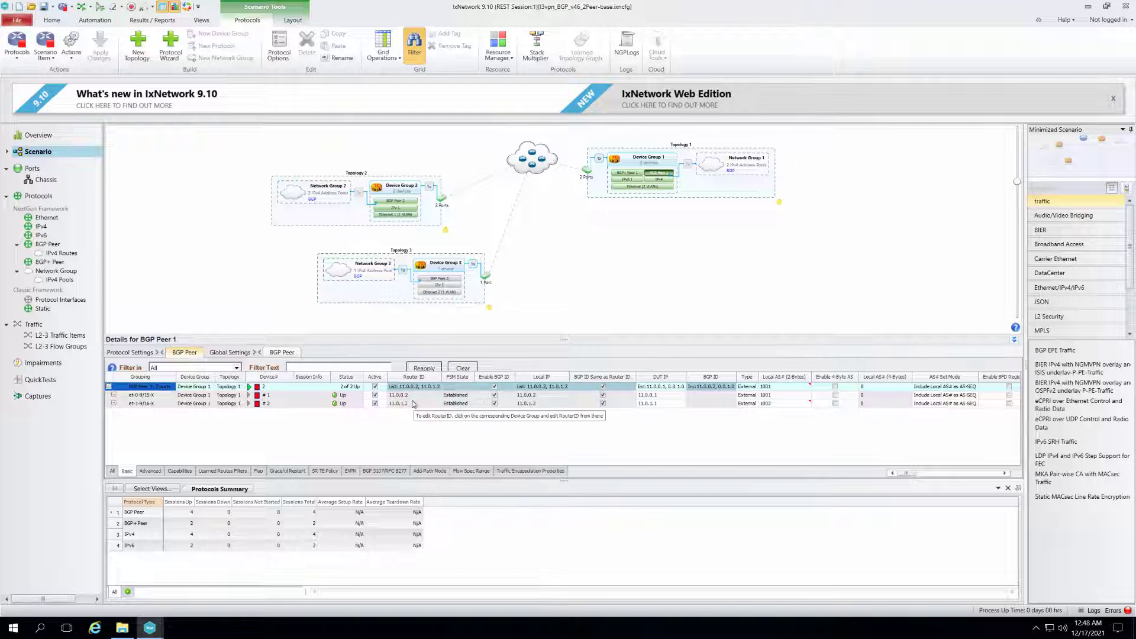
Check BGP Peer 1's Local IP, Router ID, DUT IP and BGP ID values.
left_click(564, 386)
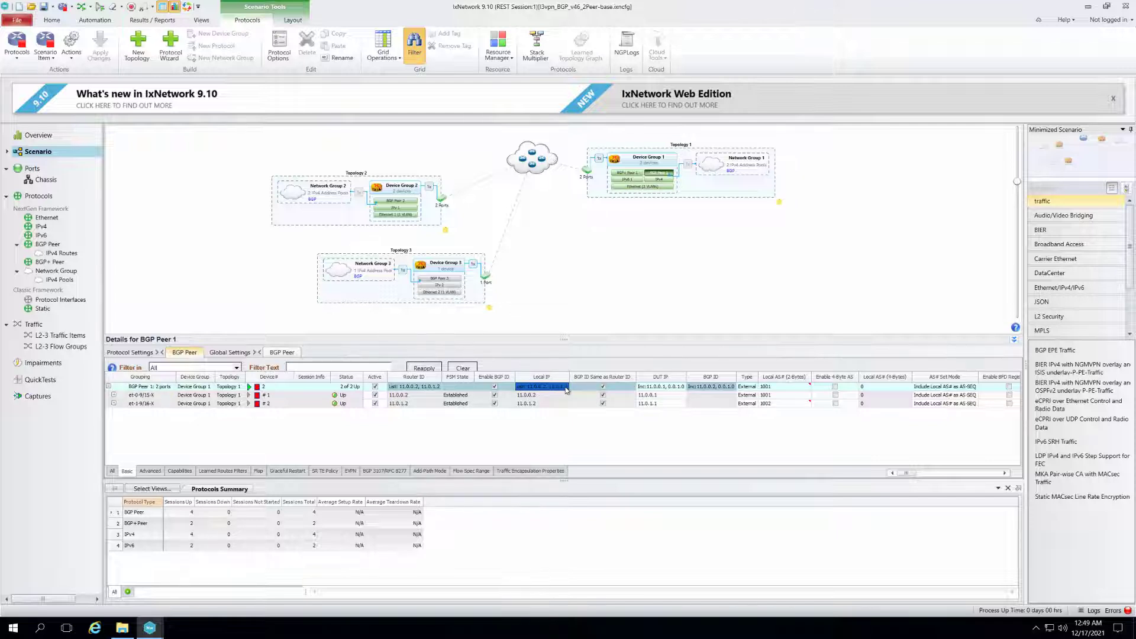
left_click(536, 387)
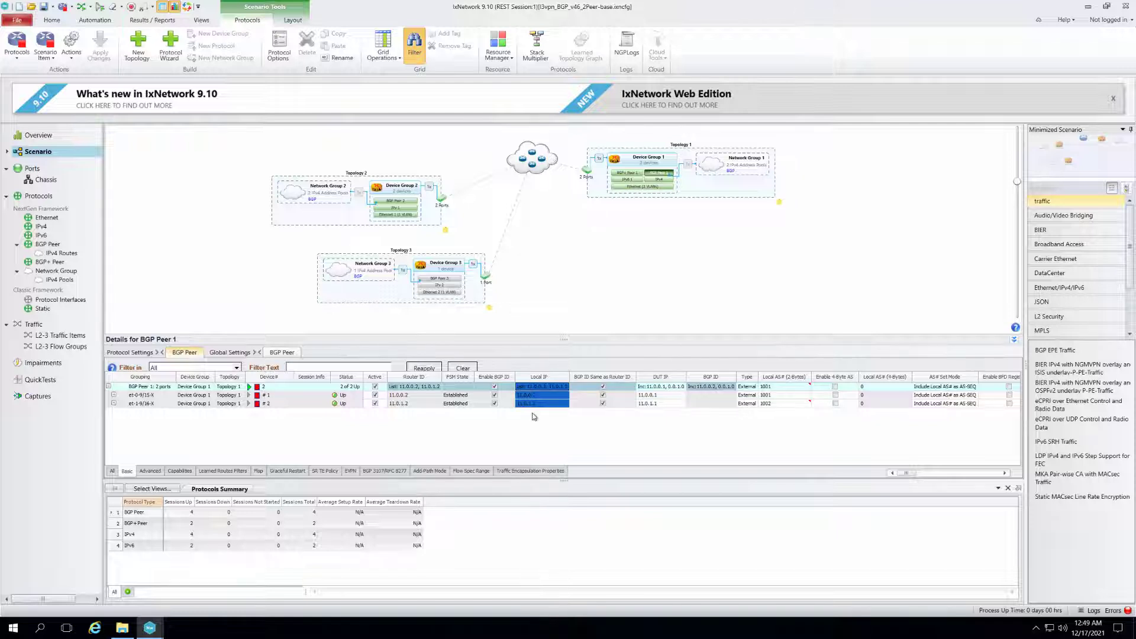
left_click(406, 386)
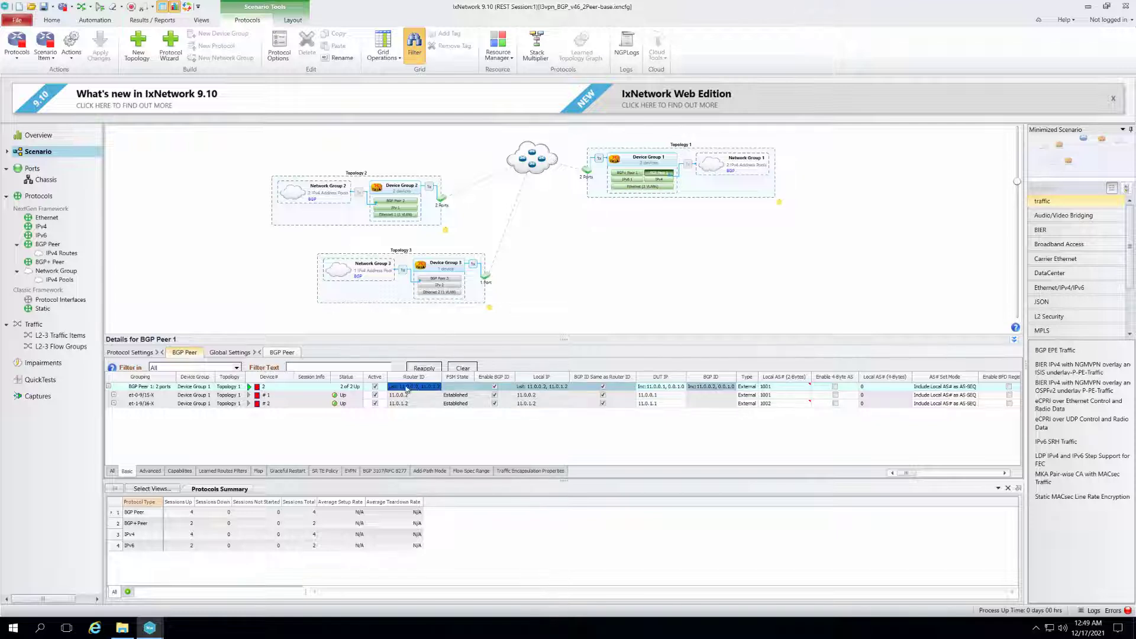
left_click(661, 387)
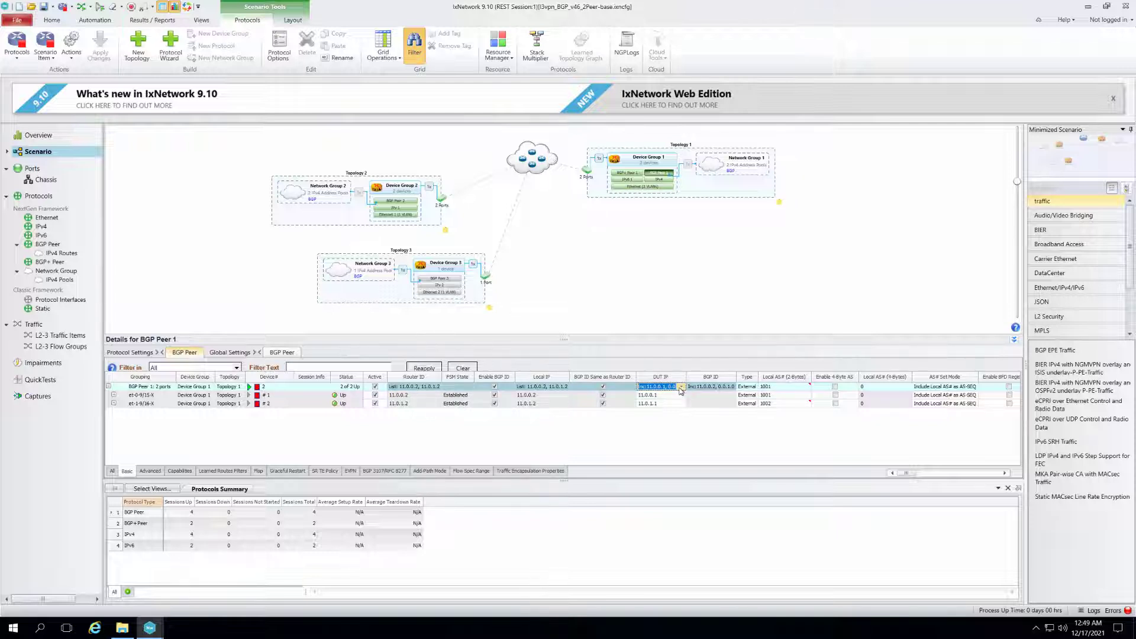
left_click(731, 386)
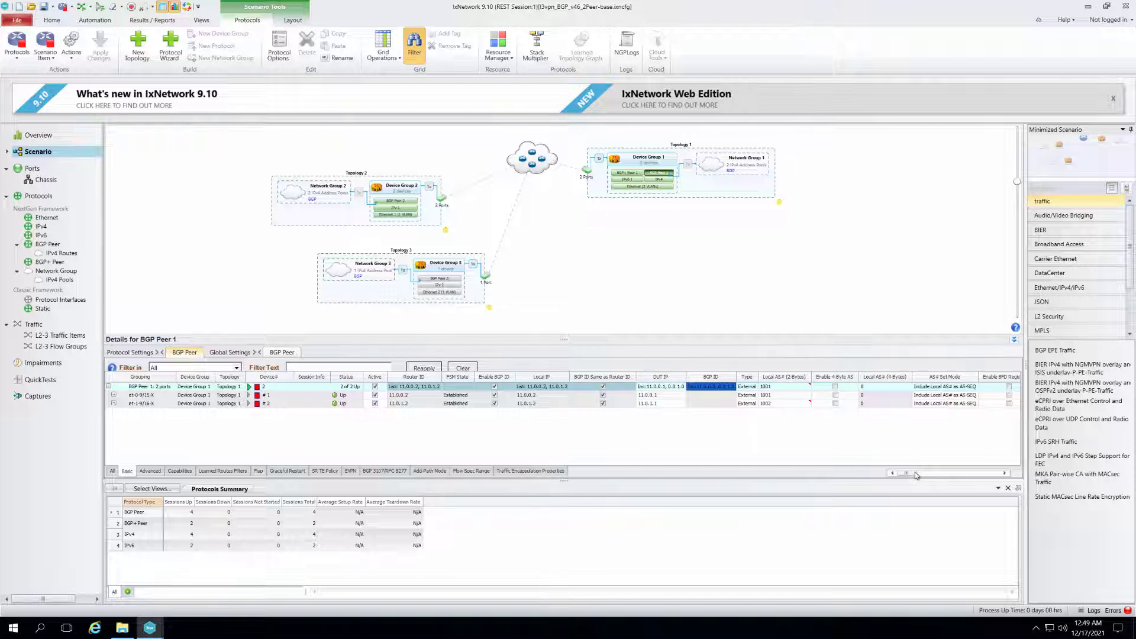
Check the local AS numbers 1001 and 1002, then show BGP+ Peer 1's details.
left_click_drag(916, 474, 940, 478)
left_click(740, 387)
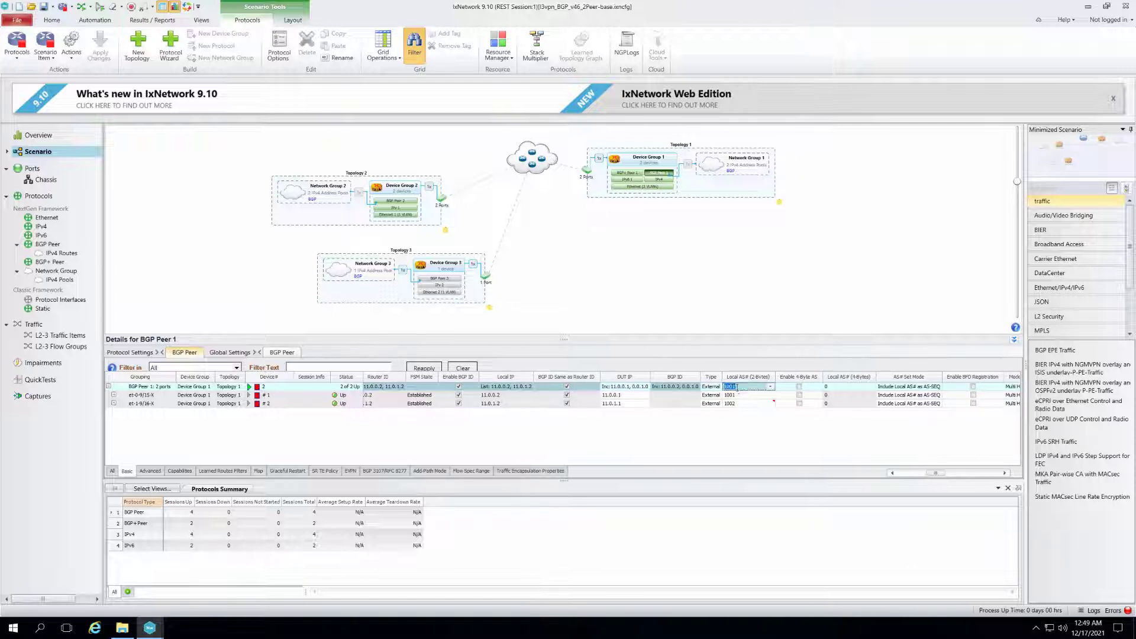
left_click(737, 394)
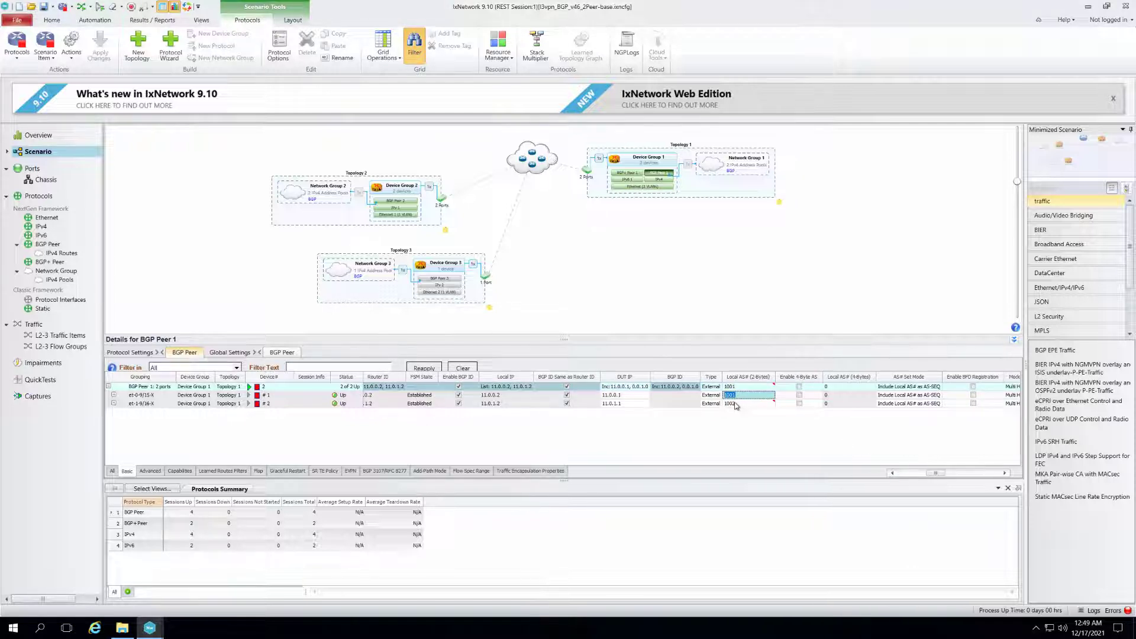
left_click(735, 403)
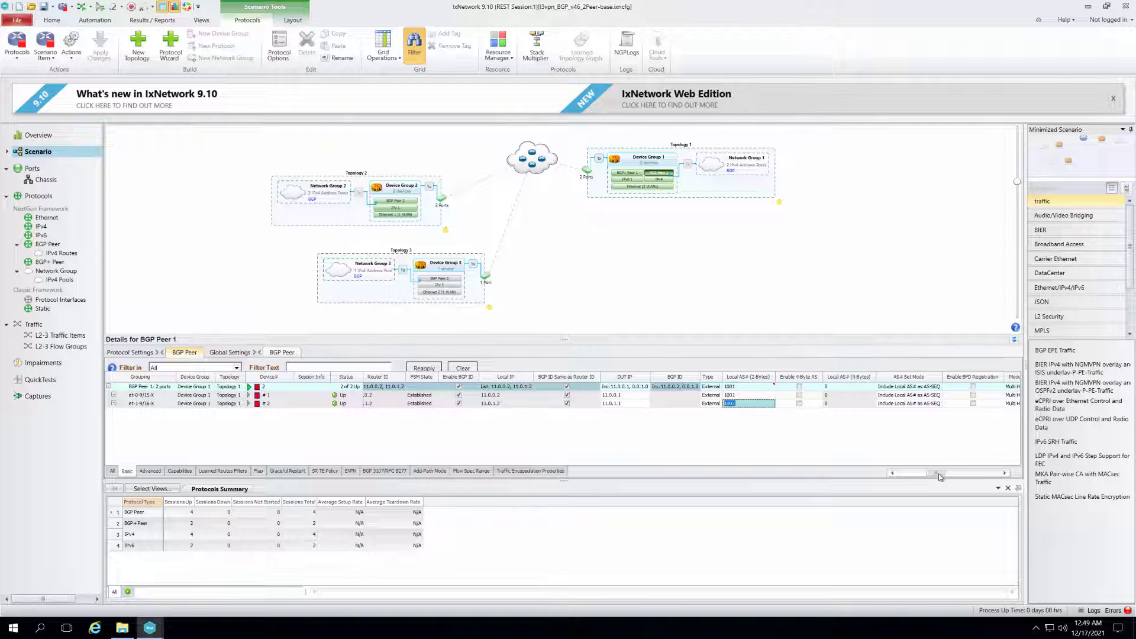
left_click_drag(936, 473, 897, 483)
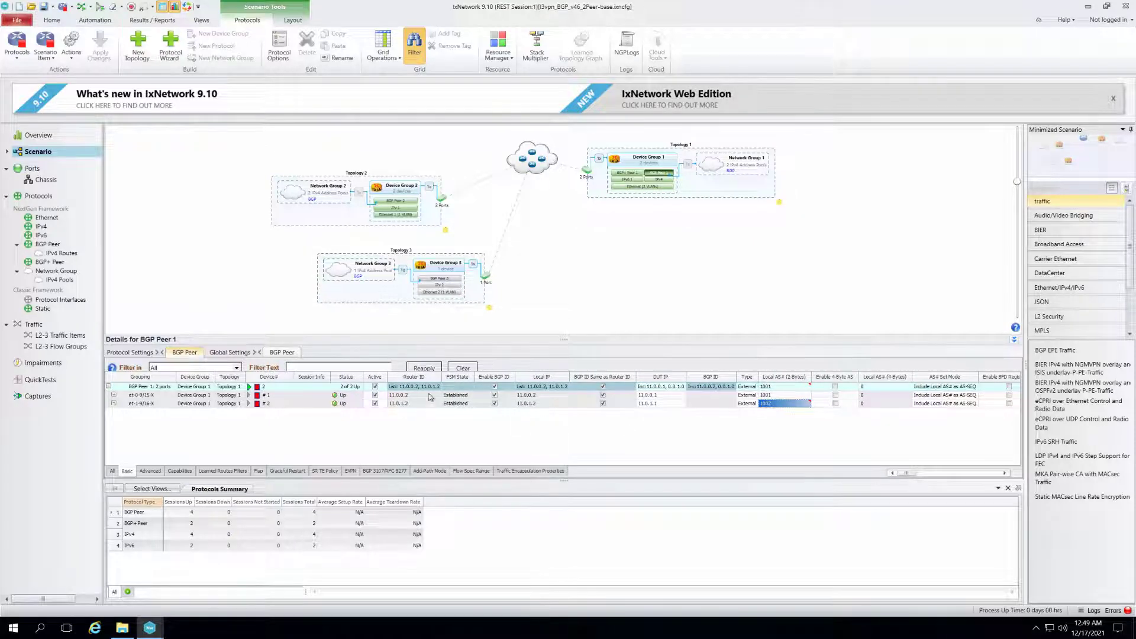
left_click(638, 173)
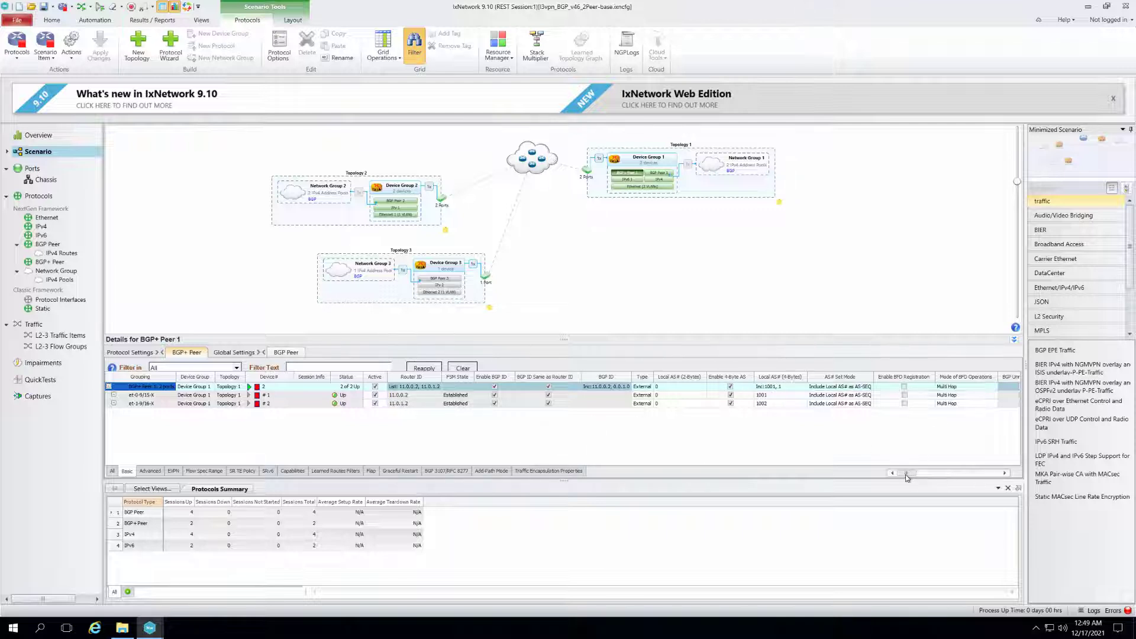
left_click_drag(909, 477, 911, 478)
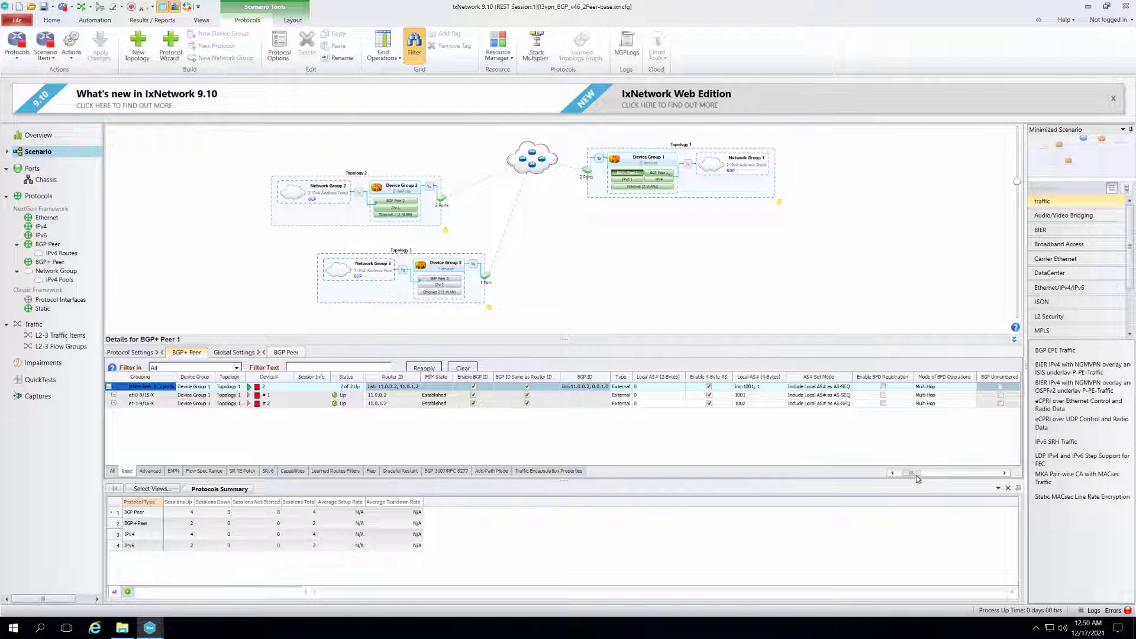
scroll(914, 474, "right", 2)
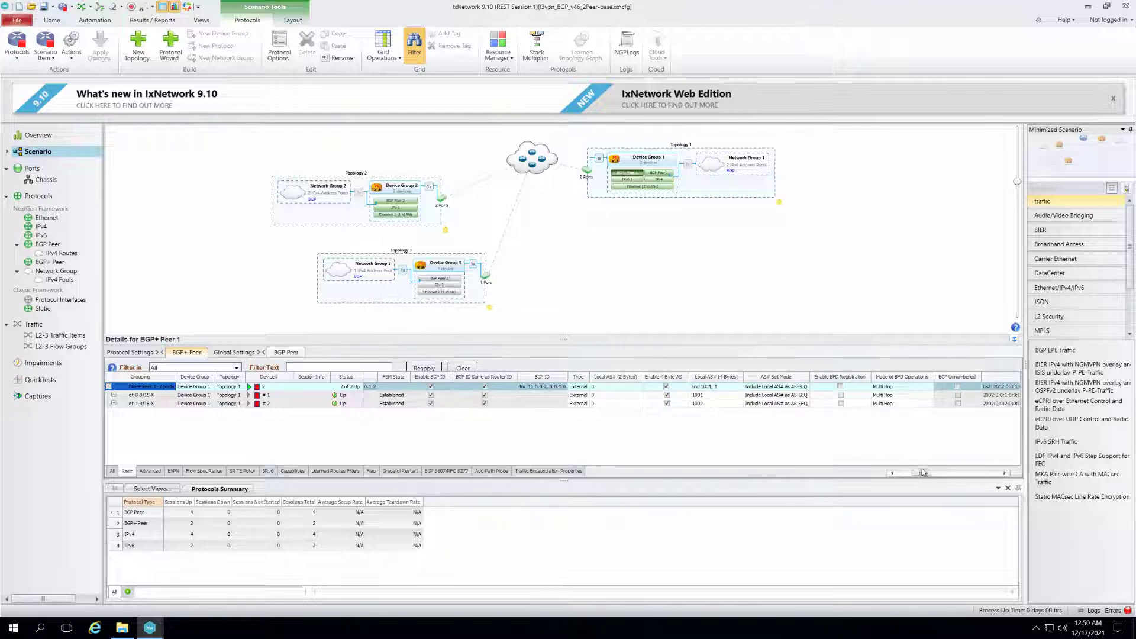
left_click_drag(921, 474, 967, 480)
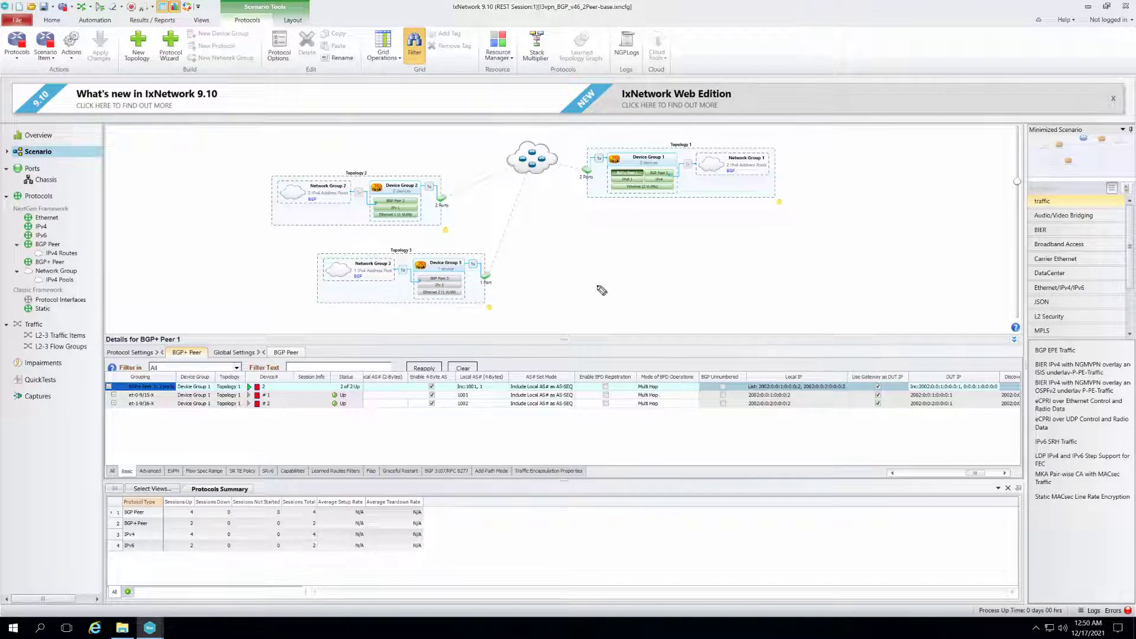
mouse_move(790, 395)
left_mouse_down()
mouse_move(775, 399)
mouse_move(803, 405)
mouse_move(820, 380)
left_mouse_up()
left_click(947, 396)
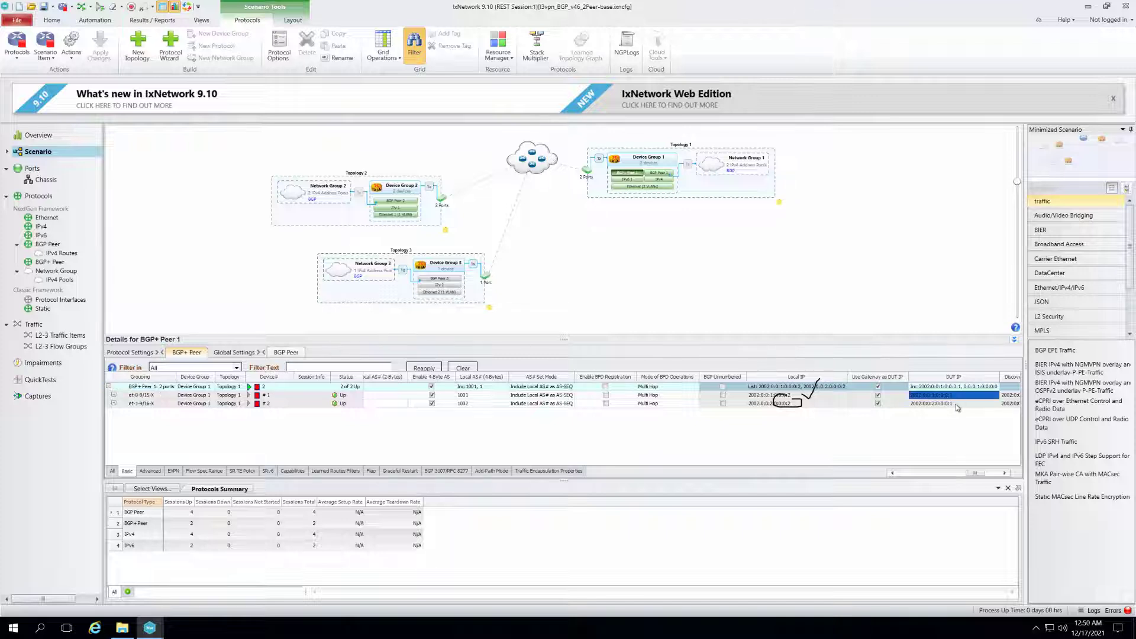
left_click(956, 404)
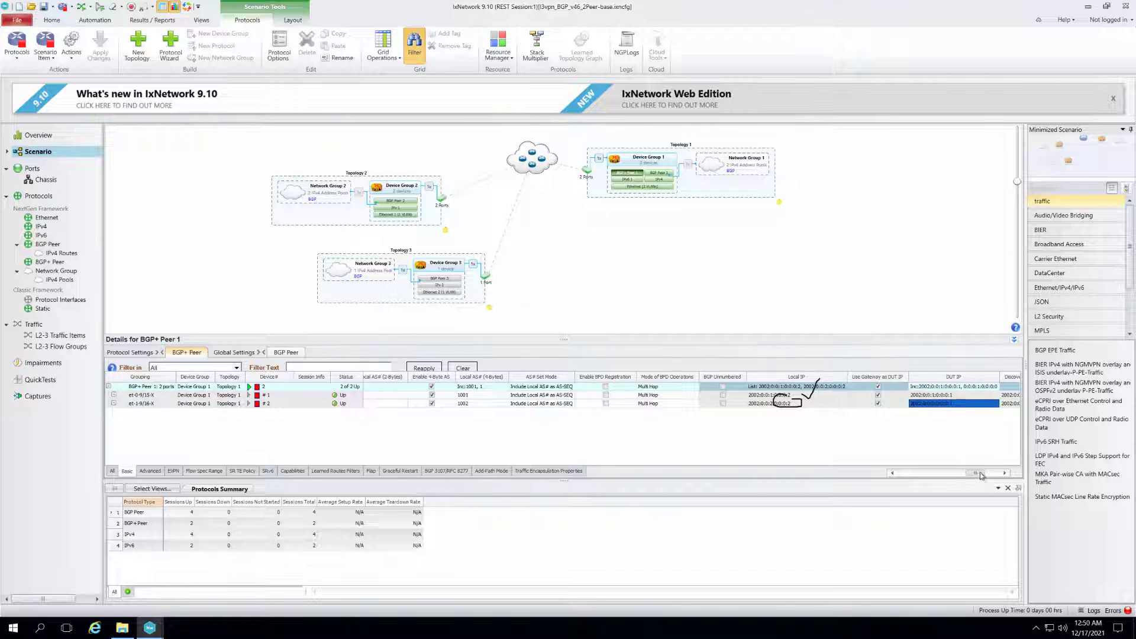
left_click_drag(976, 474, 991, 474)
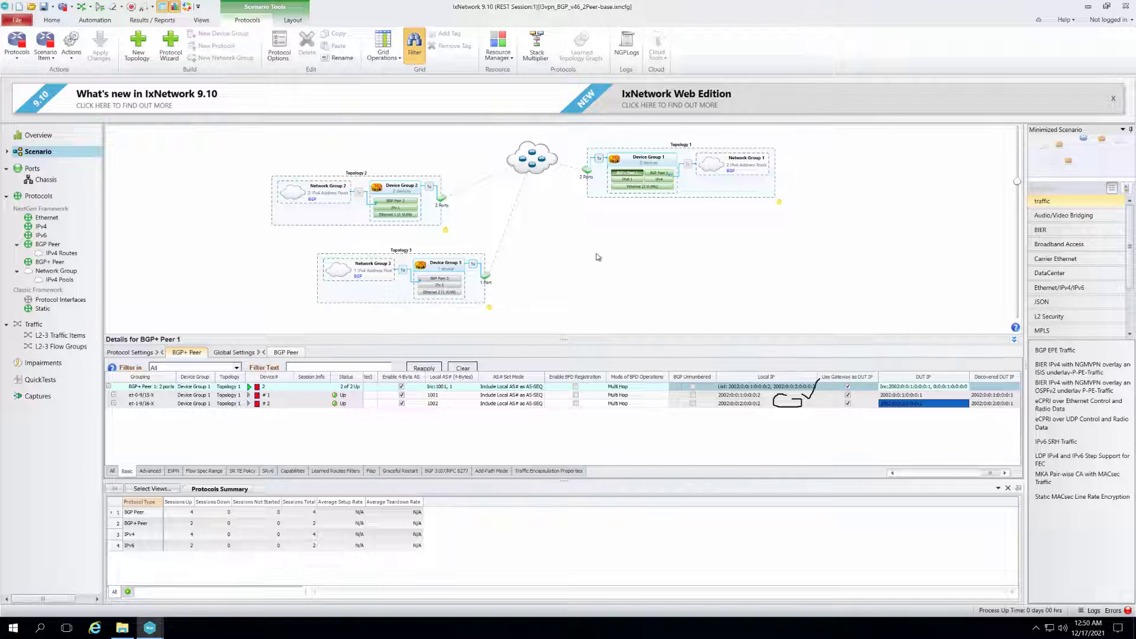
Review Topology 1's IPv4, IPv6 and both BGP peer global settings in the Details pane.
mouse_move(675, 165)
left_click(601, 177)
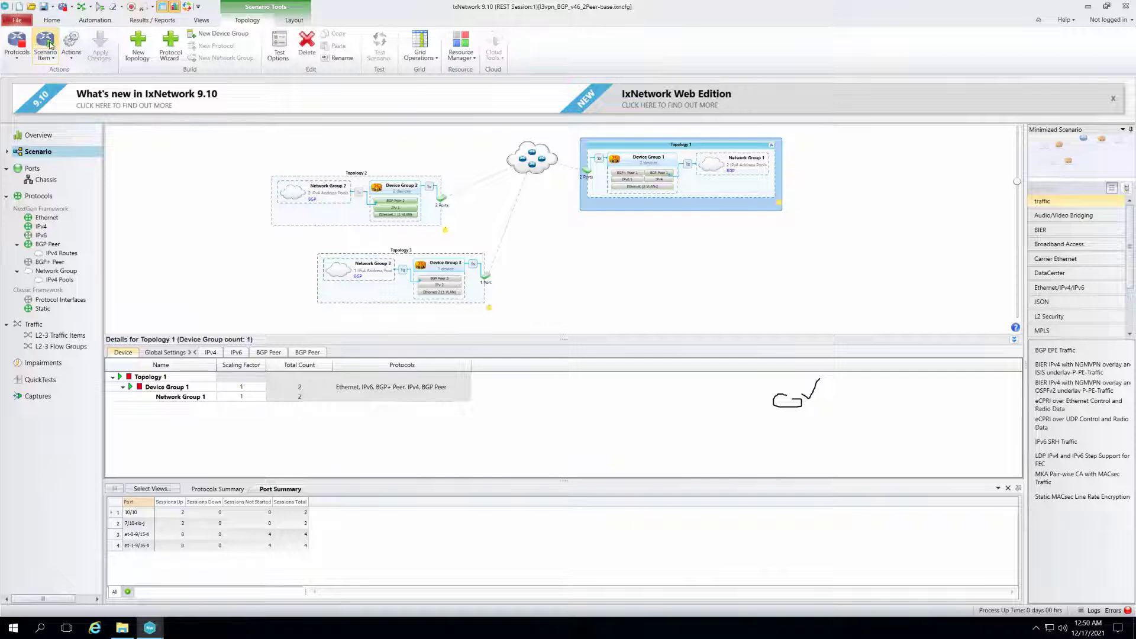
left_click(46, 41)
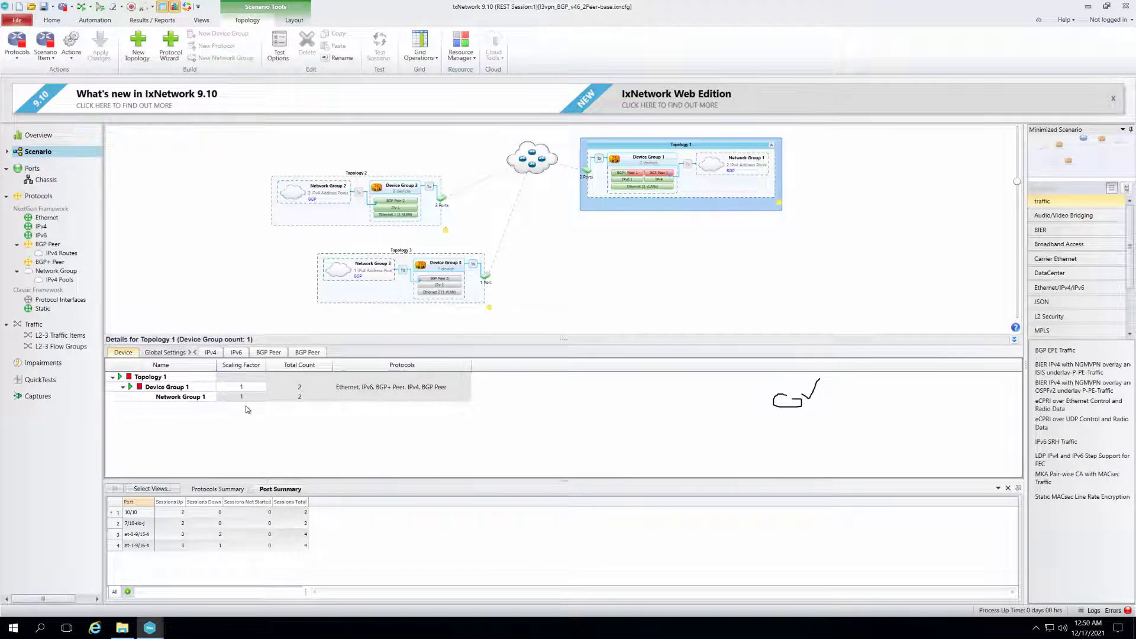
left_click(211, 353)
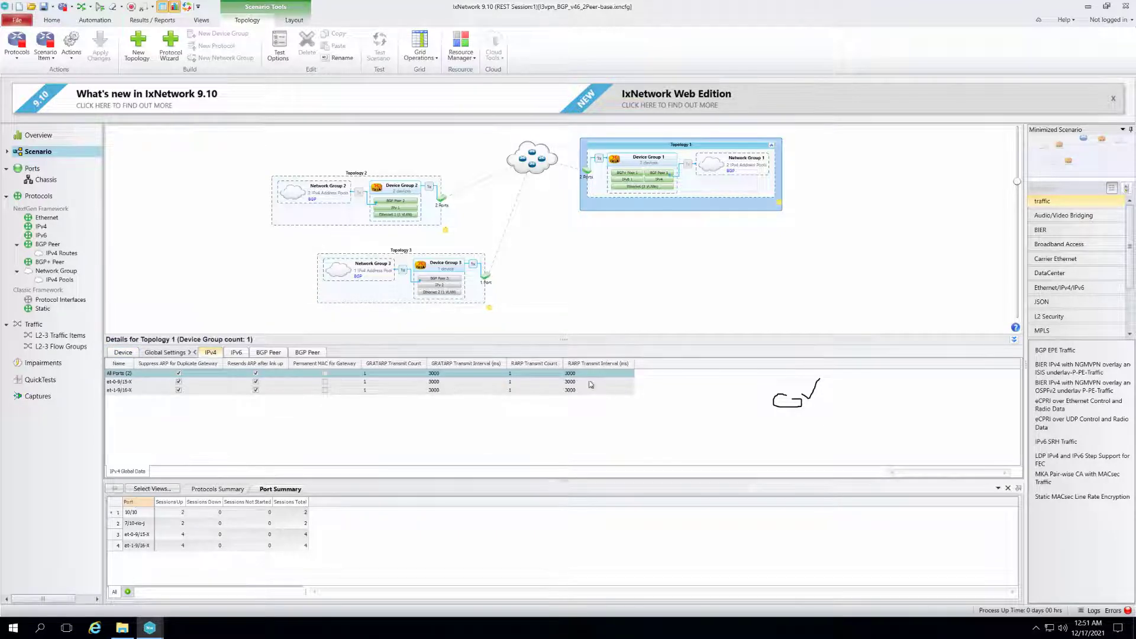
left_click(235, 353)
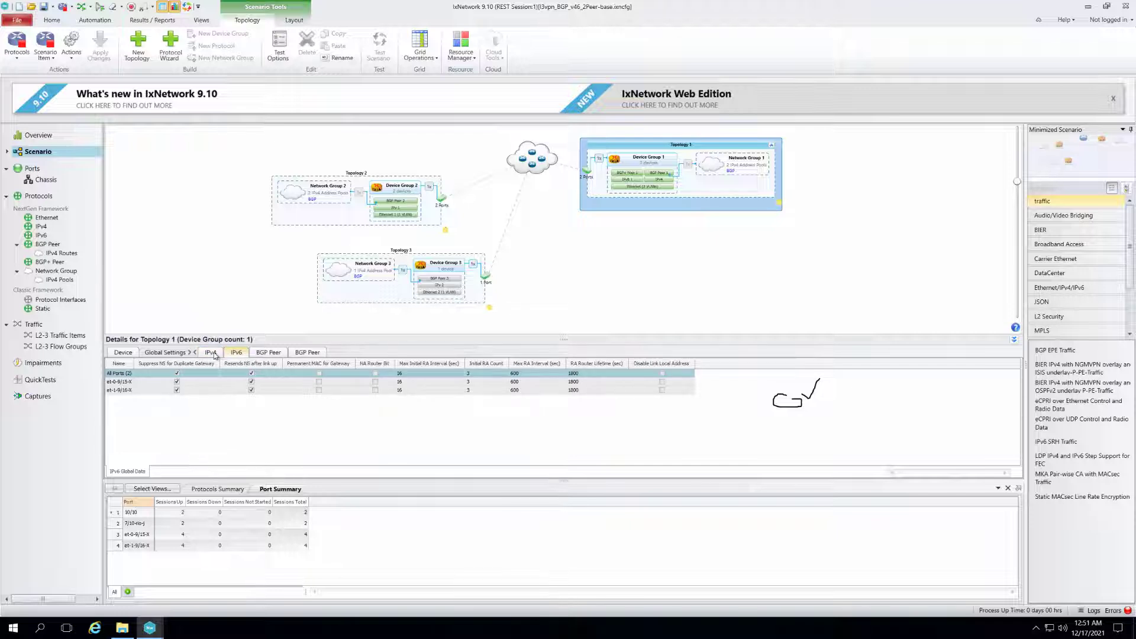
left_click(213, 354)
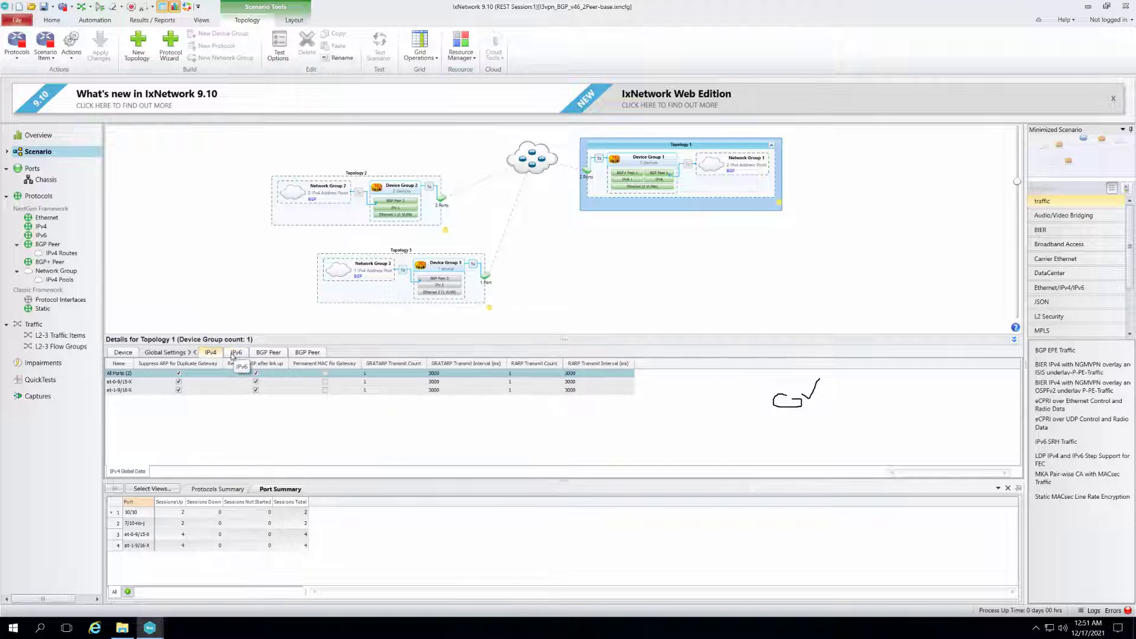
left_click(235, 354)
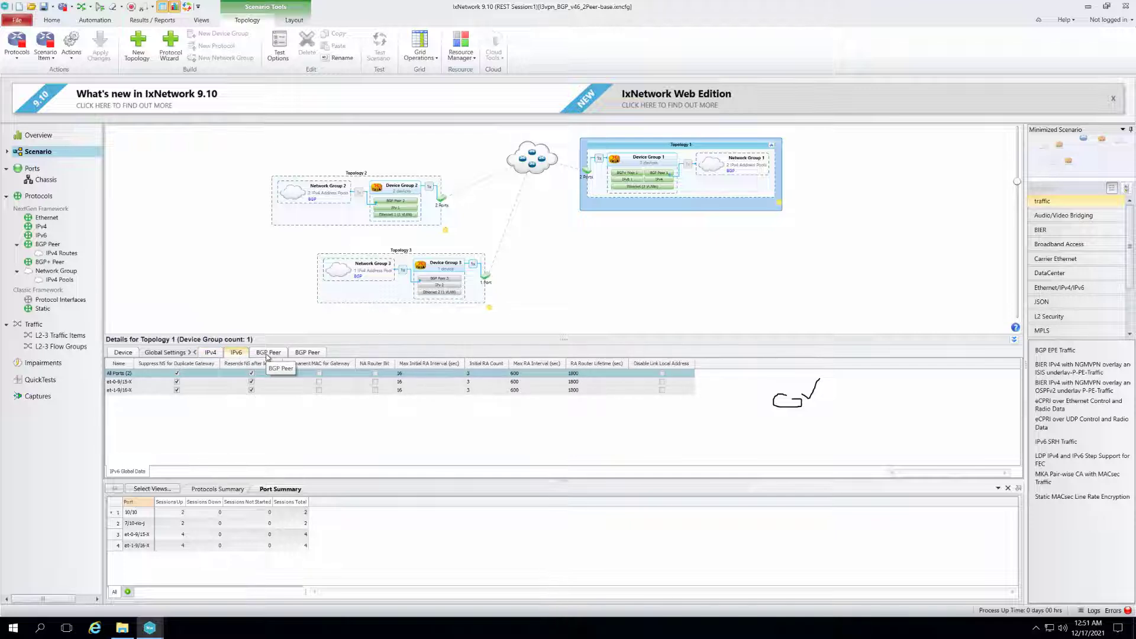
left_click(268, 354)
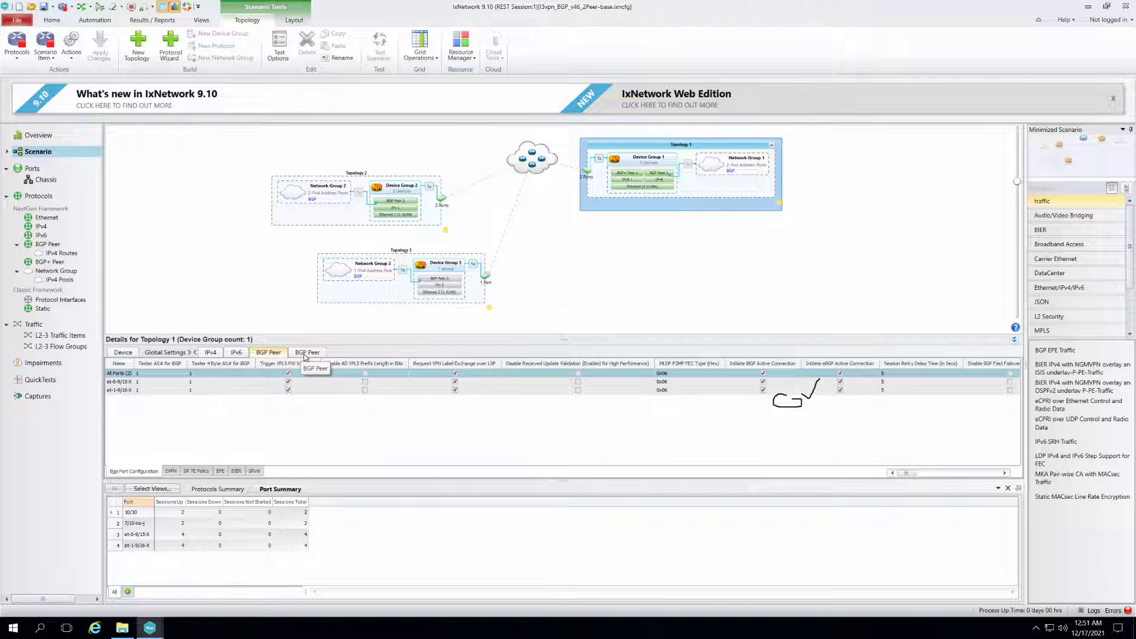
left_click(306, 353)
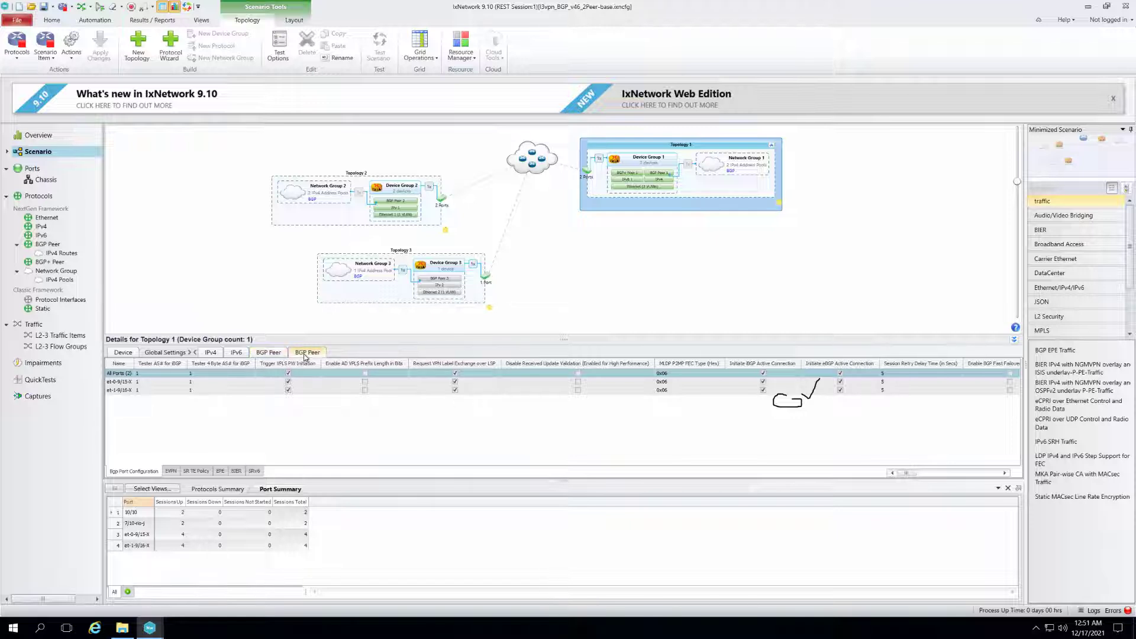
left_click(638, 176)
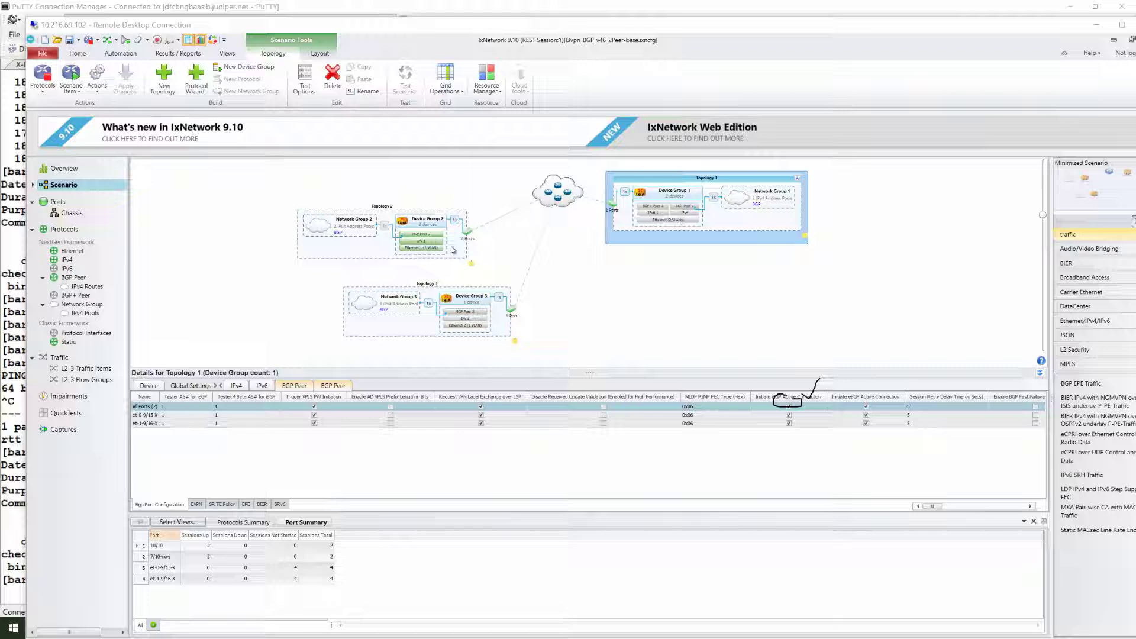
Show Device Group 1's Ethernet details and browse the add-protocol list, closing it without adding anything.
left_click(702, 224)
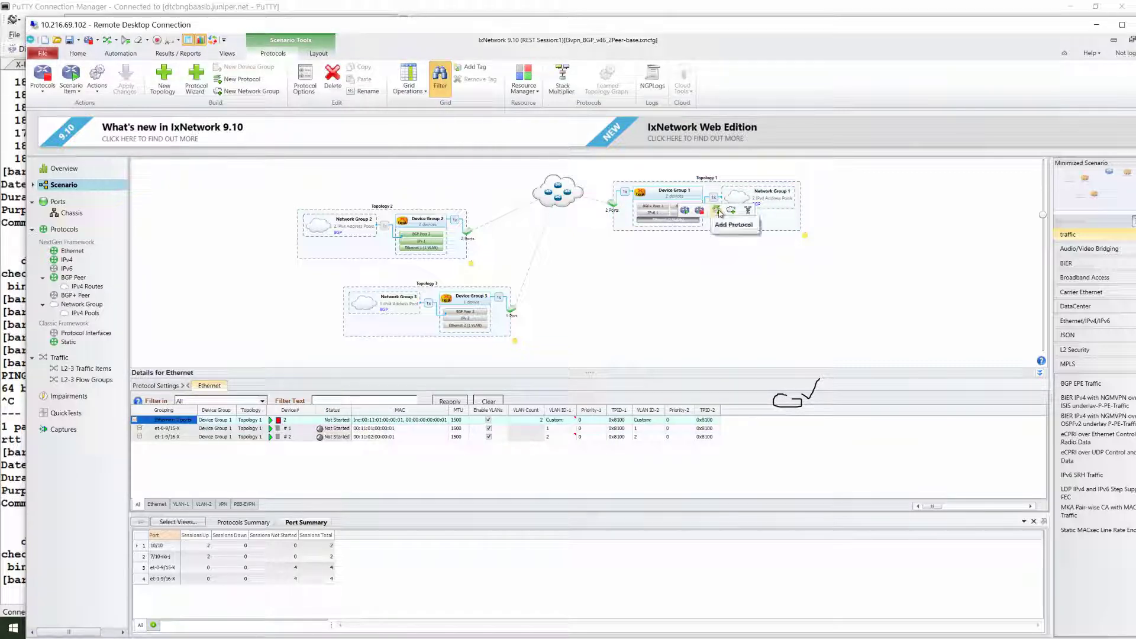
left_click(717, 211)
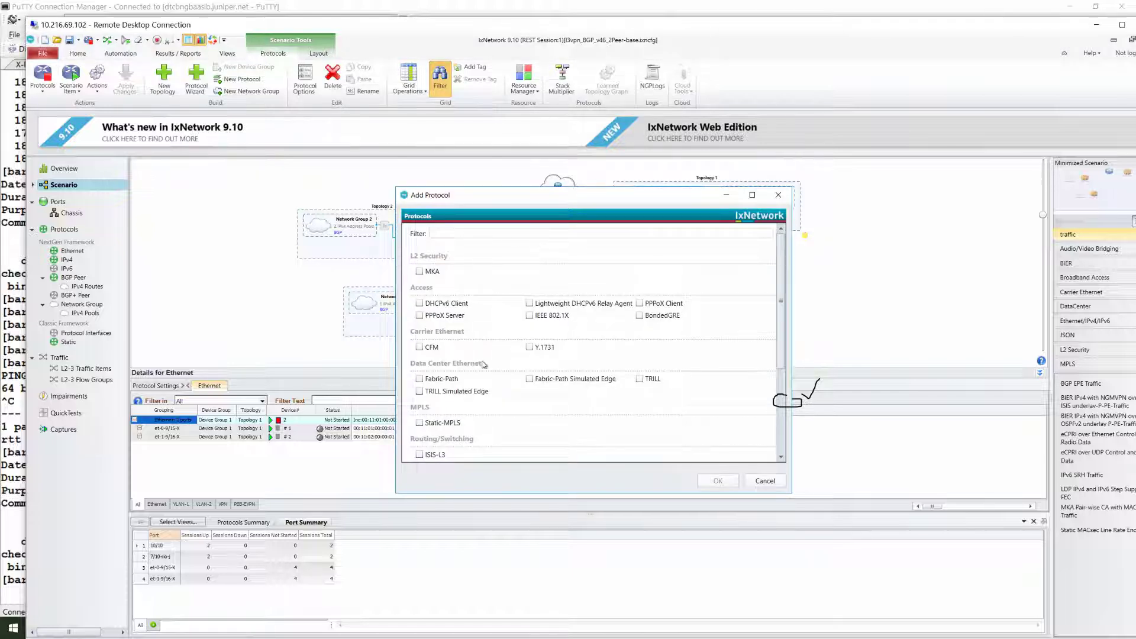
scroll(484, 364, "down", 2)
scroll(484, 365, "down", 3)
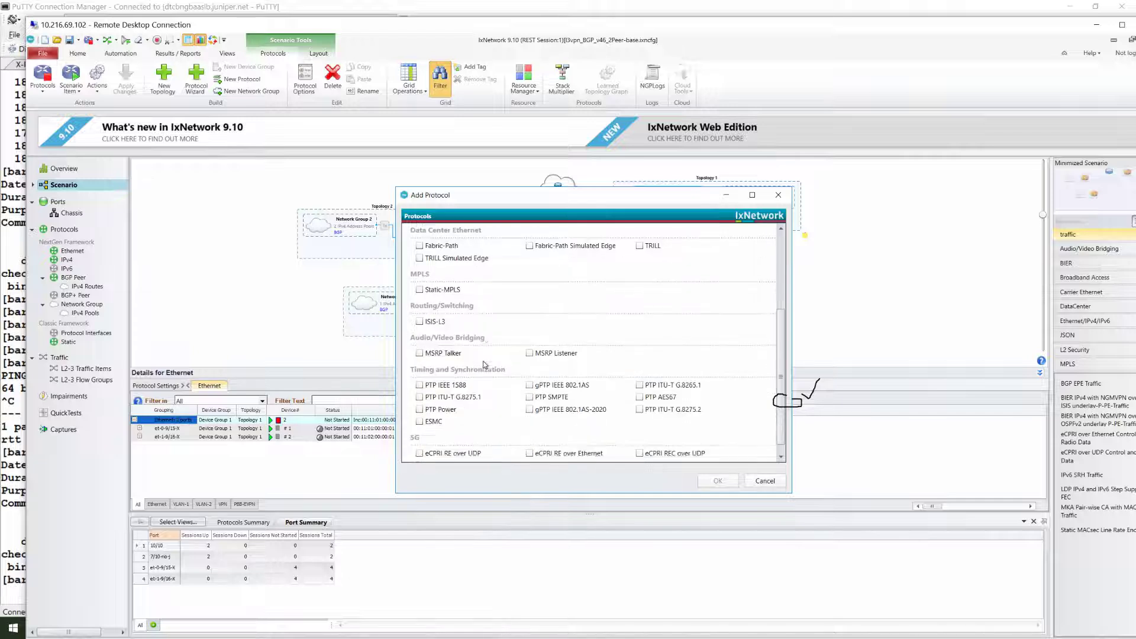
scroll(484, 364, "up", 5)
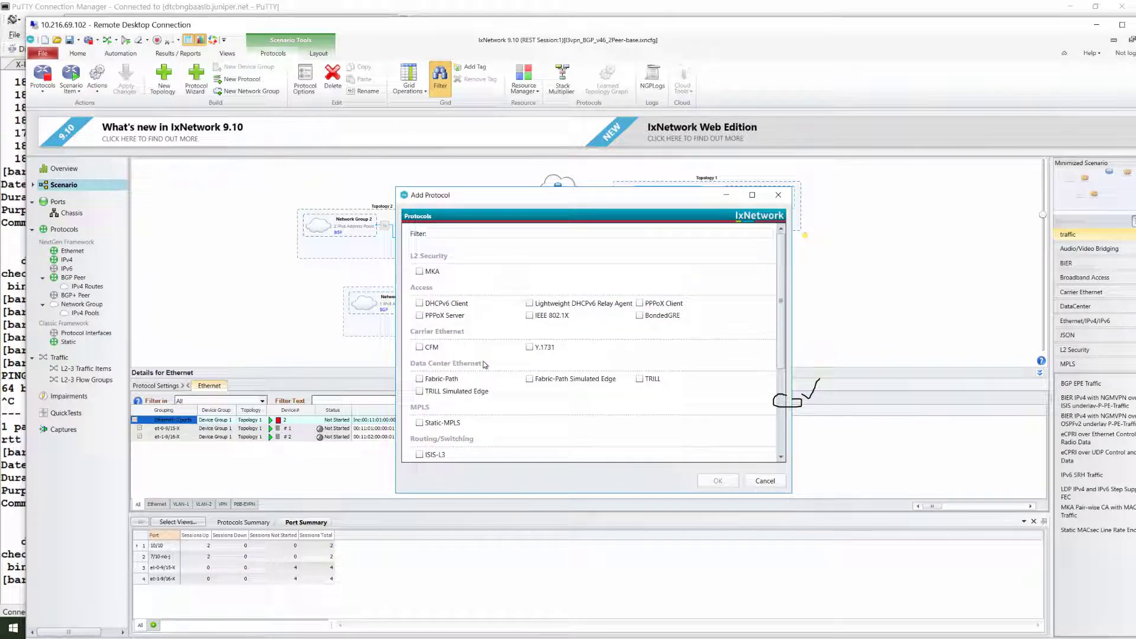
left_click(777, 196)
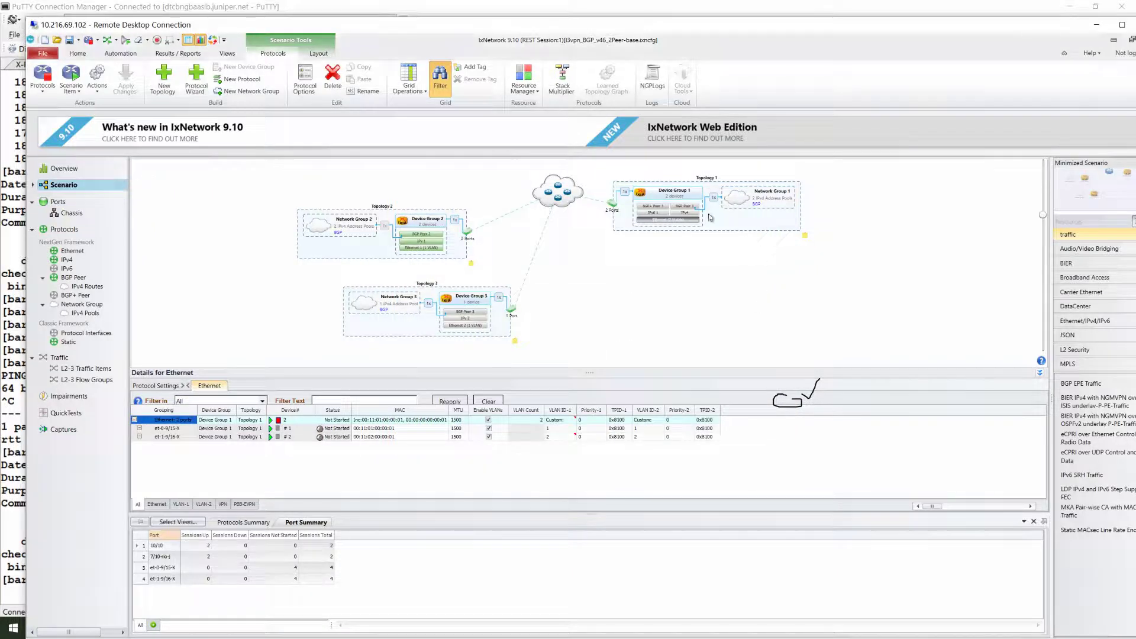
mouse_move(467, 327)
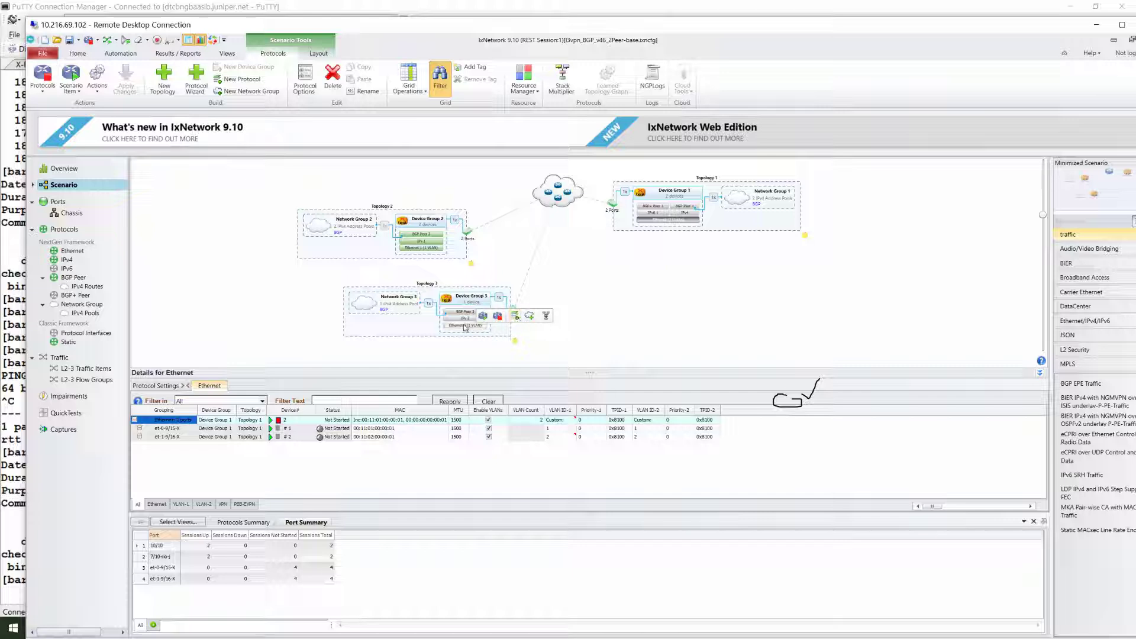
Add an IPv6 layer to Device Group 3.
left_click(514, 318)
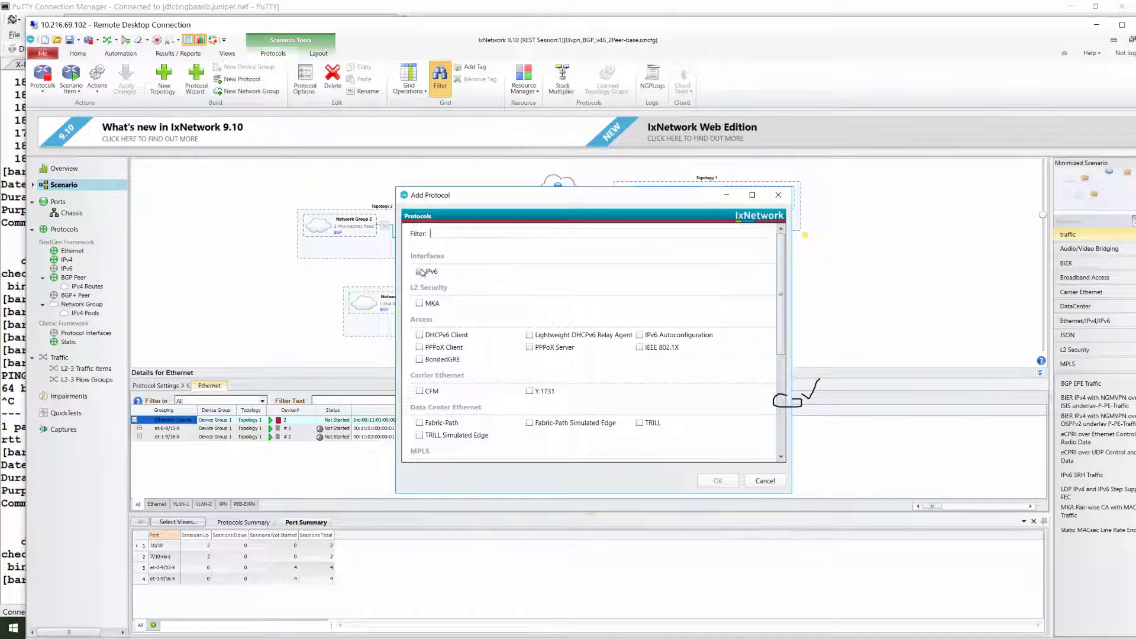
left_click(419, 271)
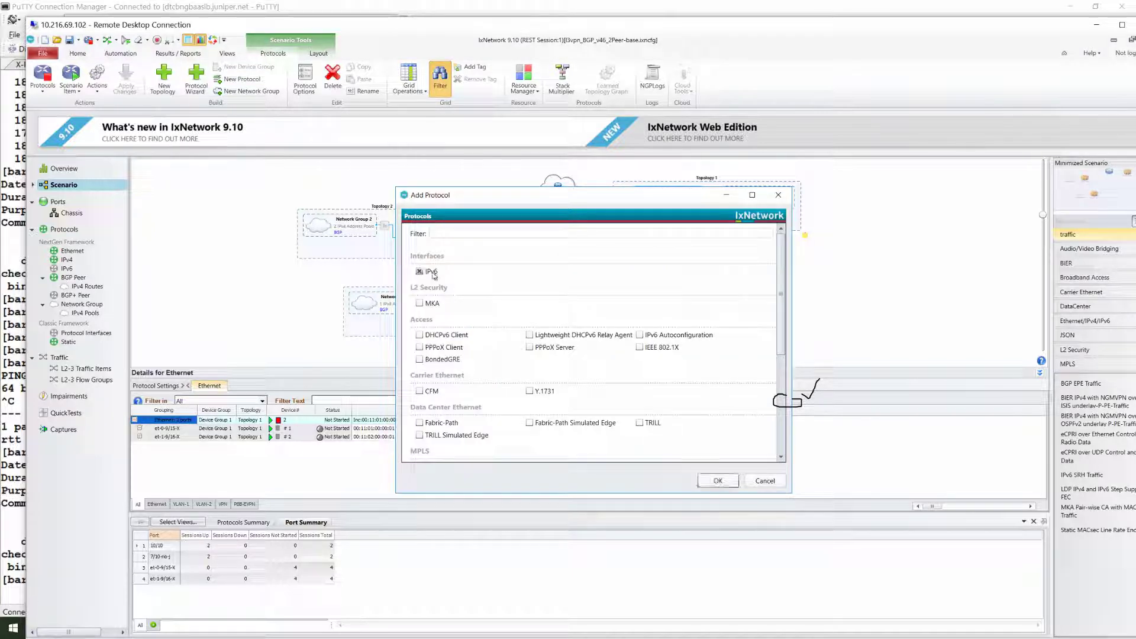
left_click(717, 481)
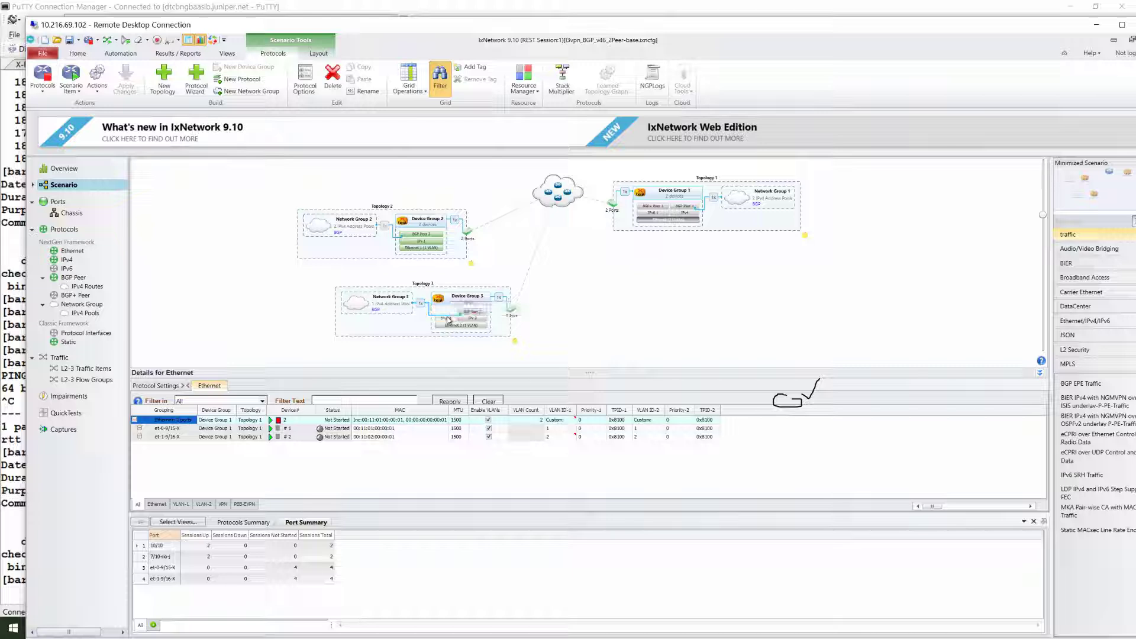
Add a BGP+ peer to Device Group 3.
left_click(489, 311)
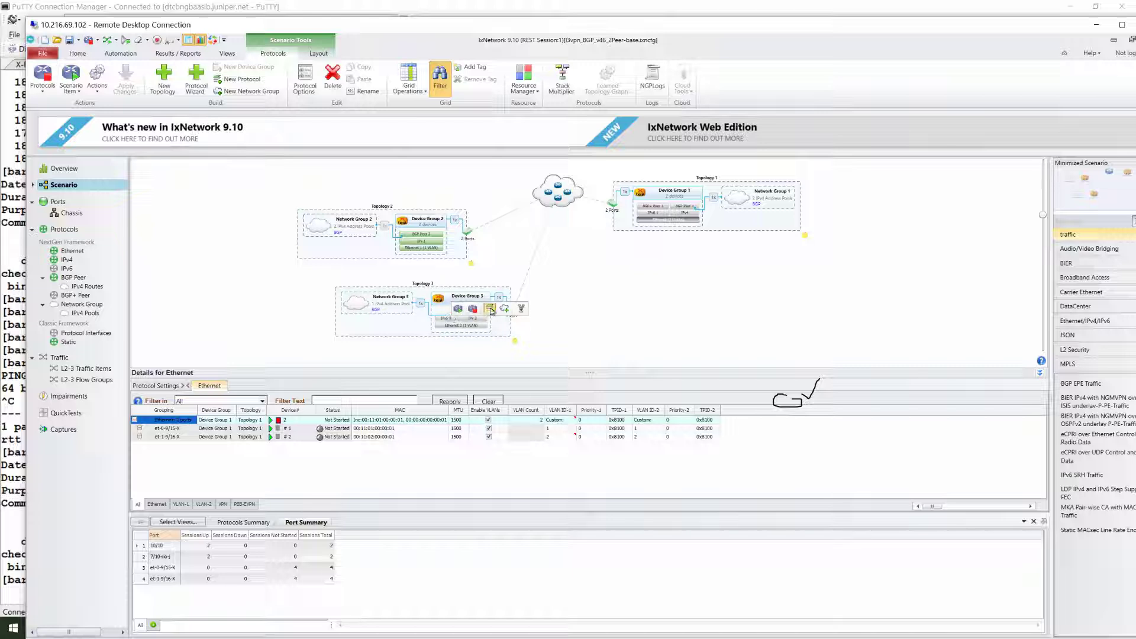
scroll(499, 316, "down", 3)
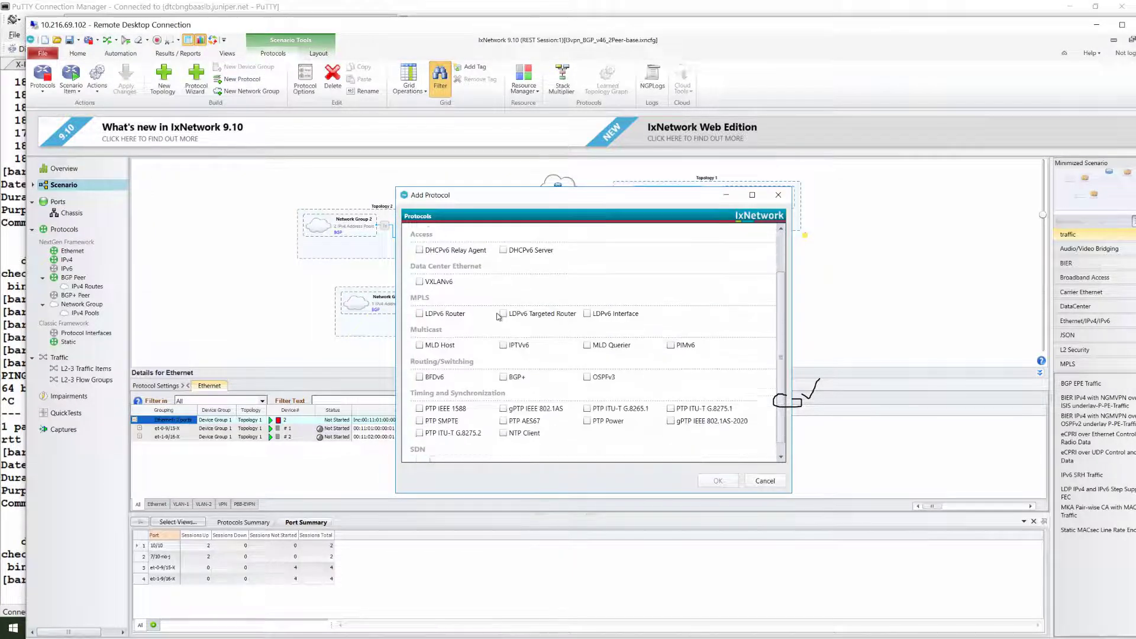
left_click(503, 365)
left_click(717, 481)
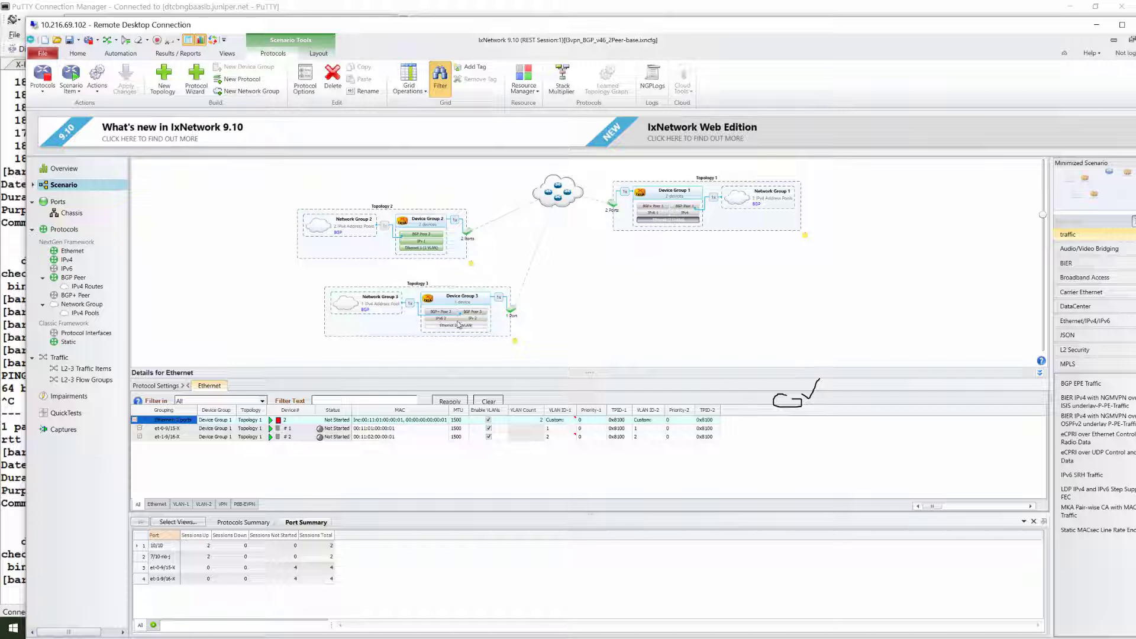
Review BGP+ Peer 2's settings, then show IPv6 2's 2000:0:1:1::2 addresses and ::1 gateways.
left_click(442, 311)
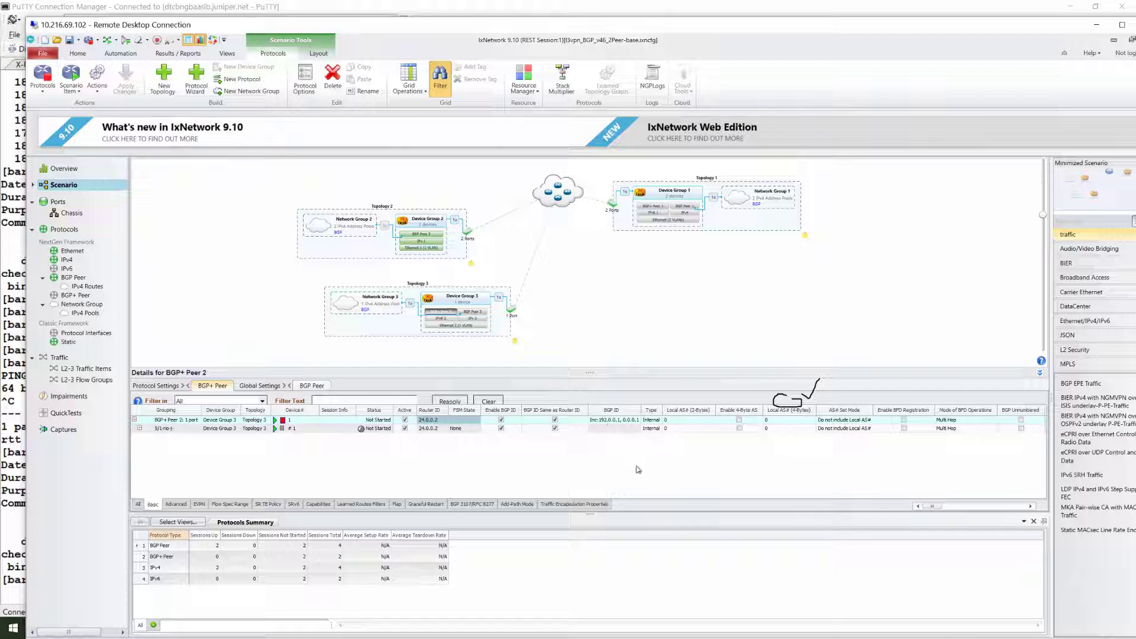
left_click_drag(934, 507, 897, 524)
left_click(440, 318)
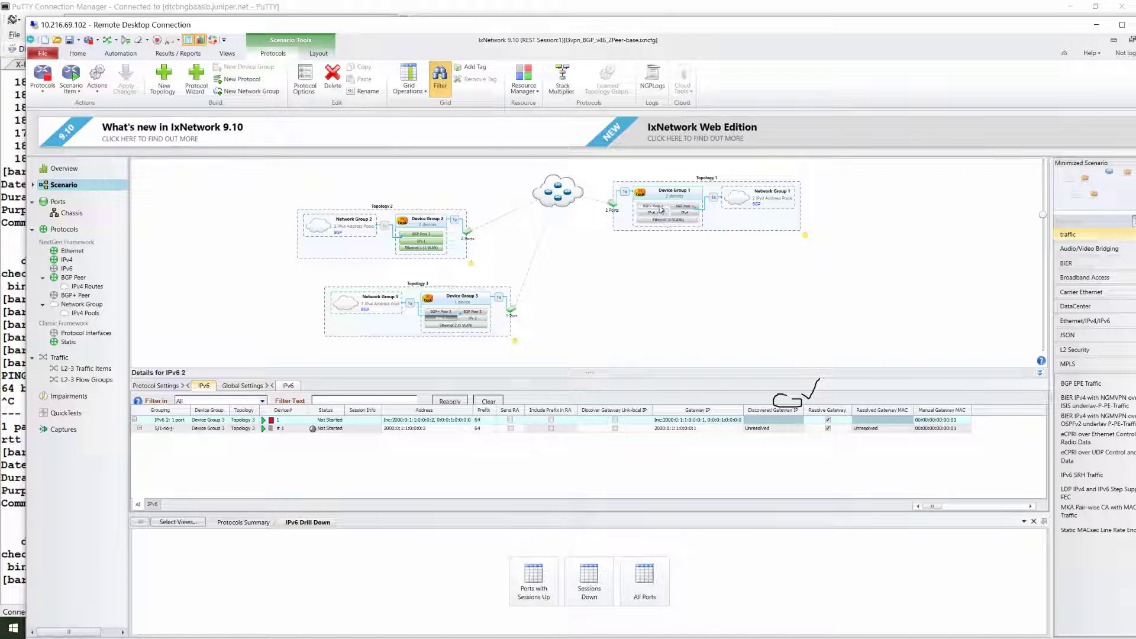
mouse_move(660, 208)
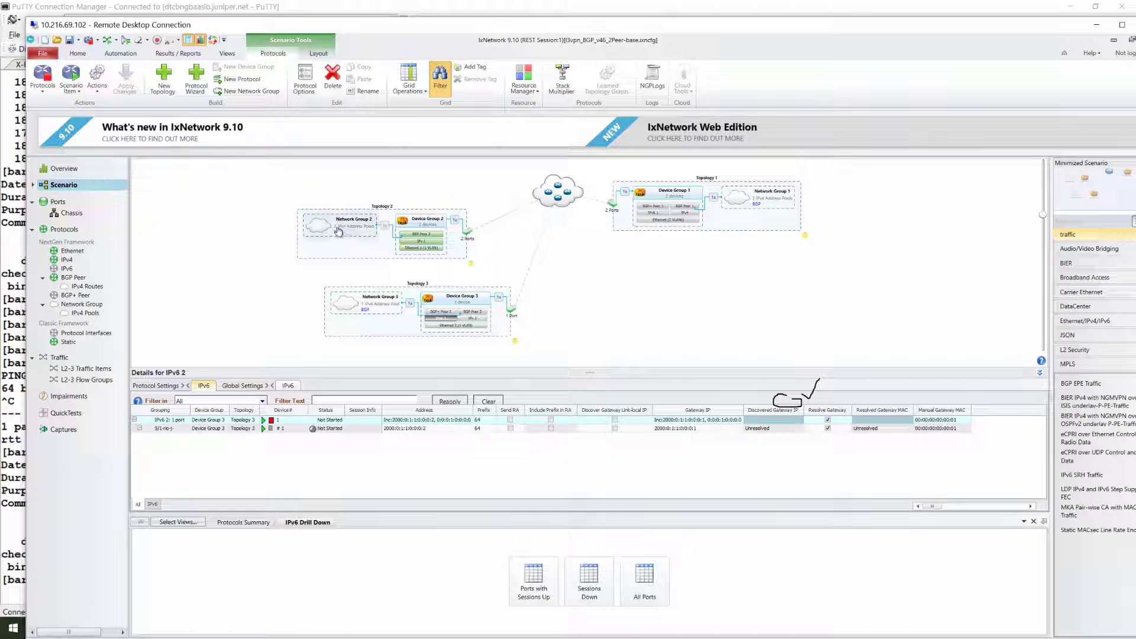
mouse_move(339, 230)
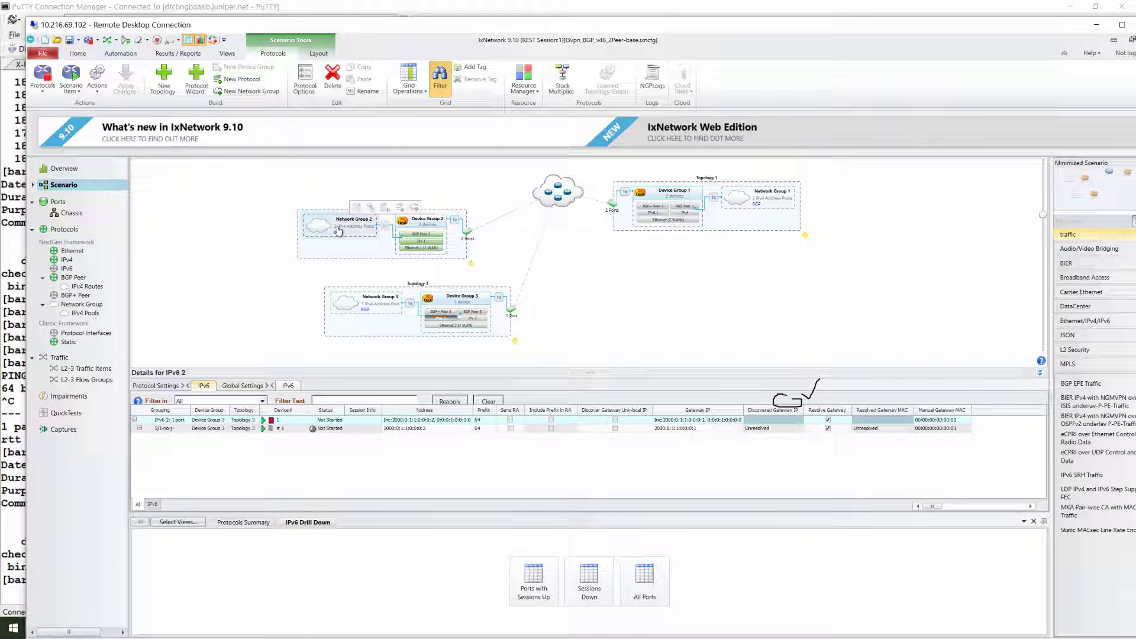
left_click(338, 230)
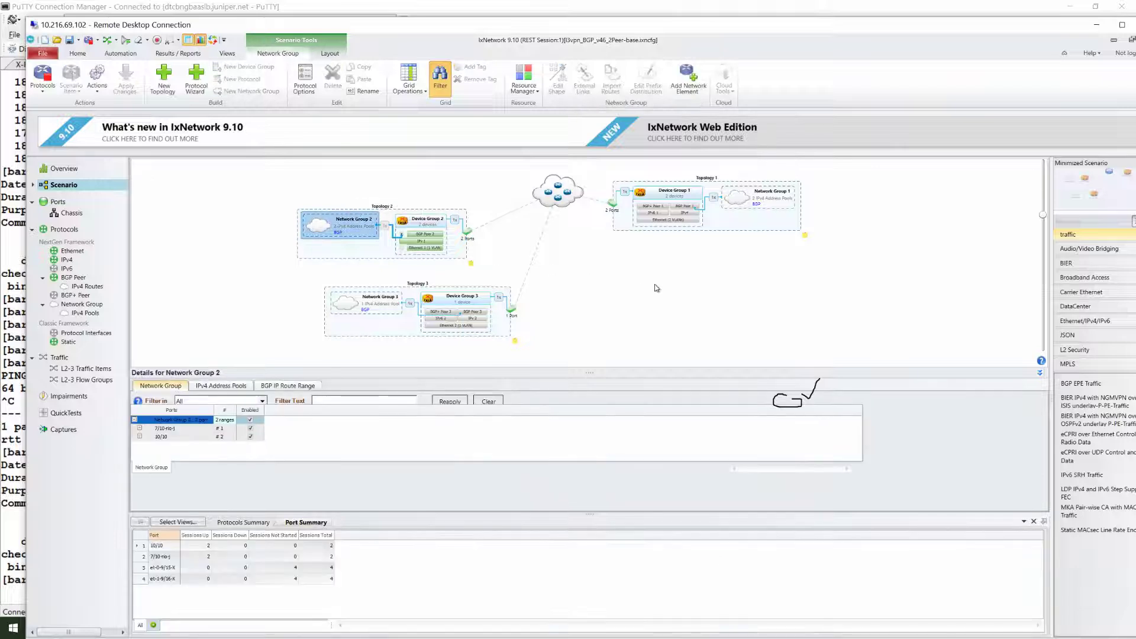
mouse_move(364, 368)
left_mouse_down()
mouse_move(363, 341)
mouse_move(364, 355)
left_mouse_up()
mouse_move(338, 236)
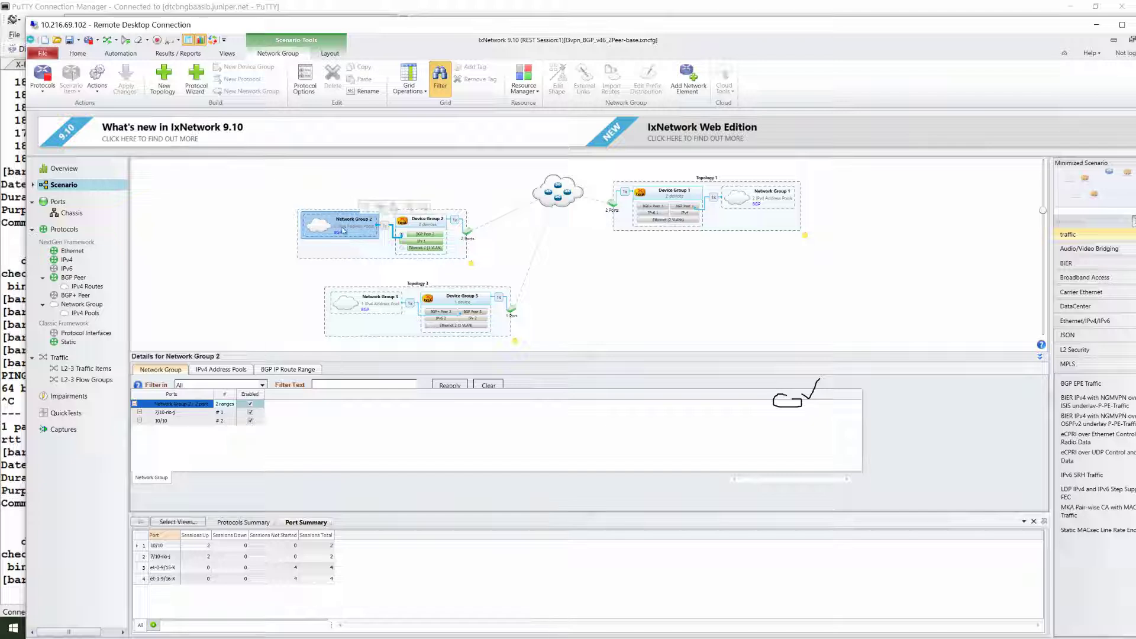
mouse_move(416, 241)
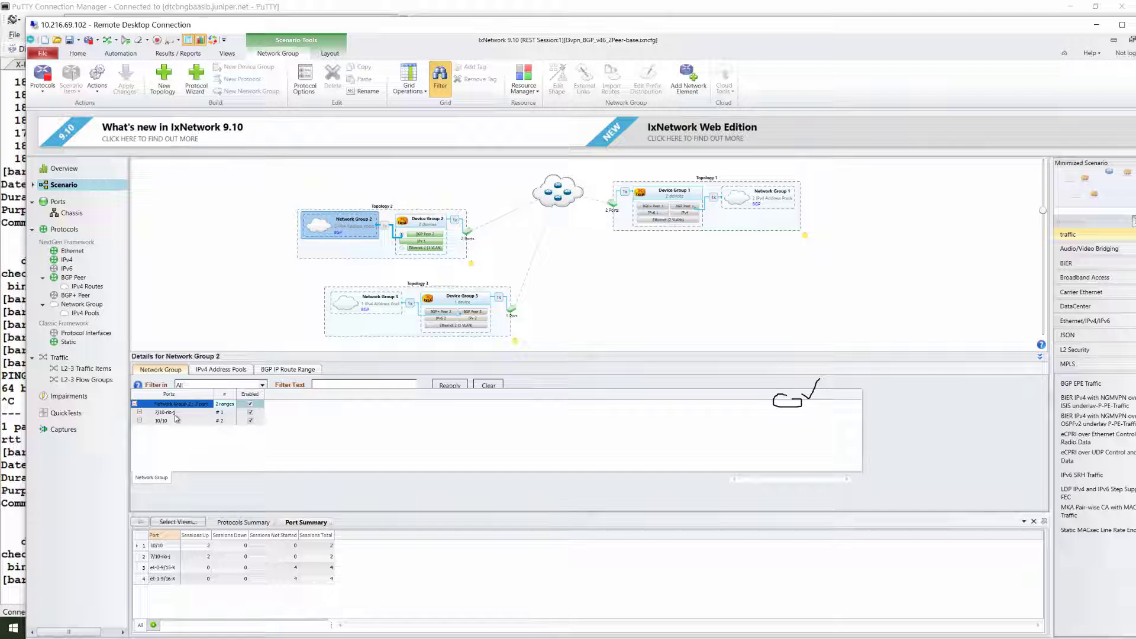
left_click(223, 371)
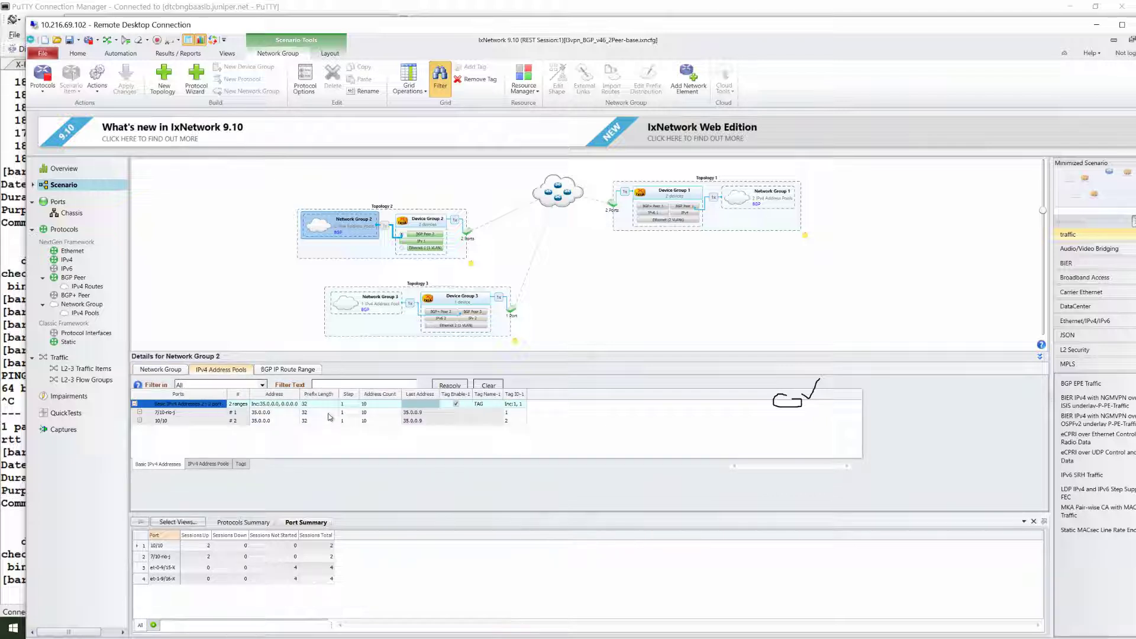
left_click(287, 370)
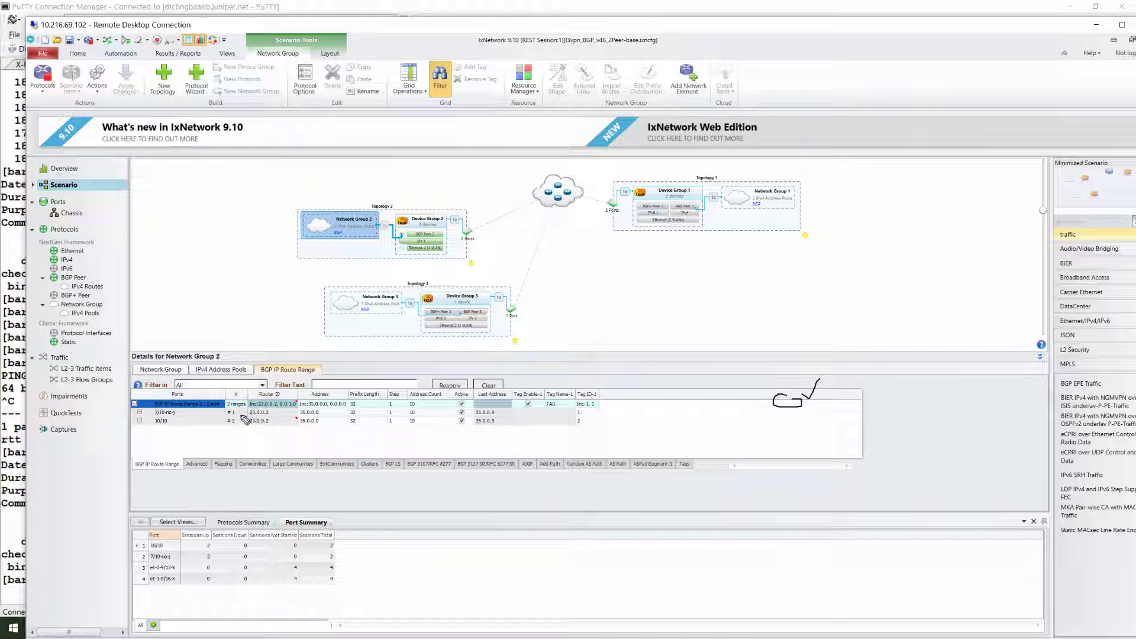
left_click_drag(237, 408, 249, 406)
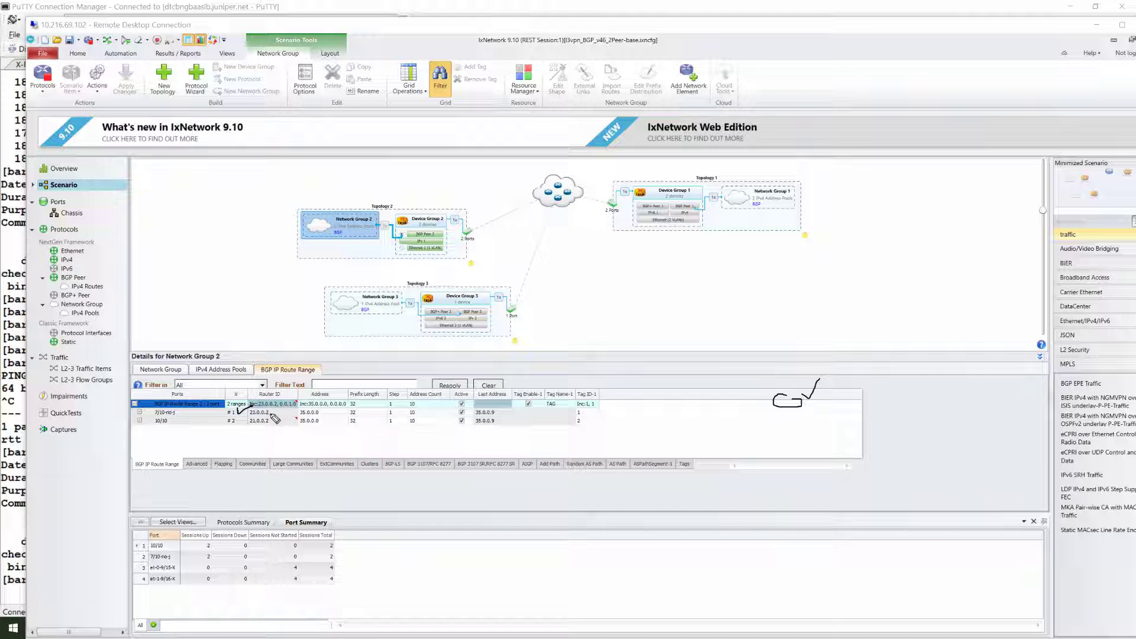
left_click_drag(294, 410, 301, 407)
left_click_drag(418, 412, 425, 411)
Review the BGP IPv4 route pools of all three network groups, then show the L2-3 Traffic Items list.
left_click(77, 288)
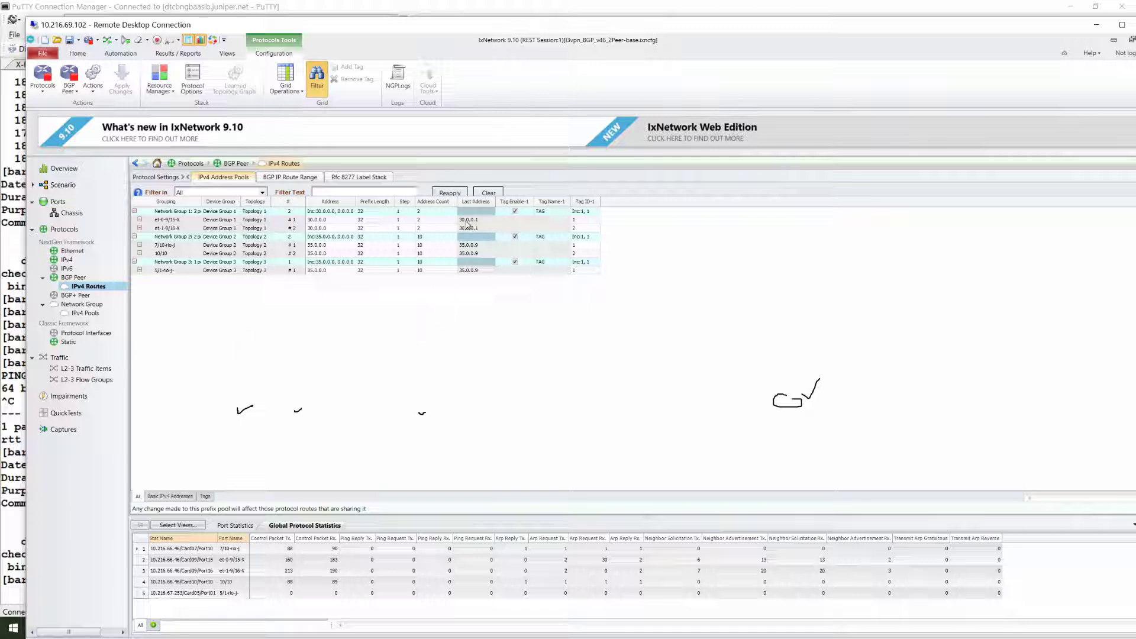
left_click(84, 369)
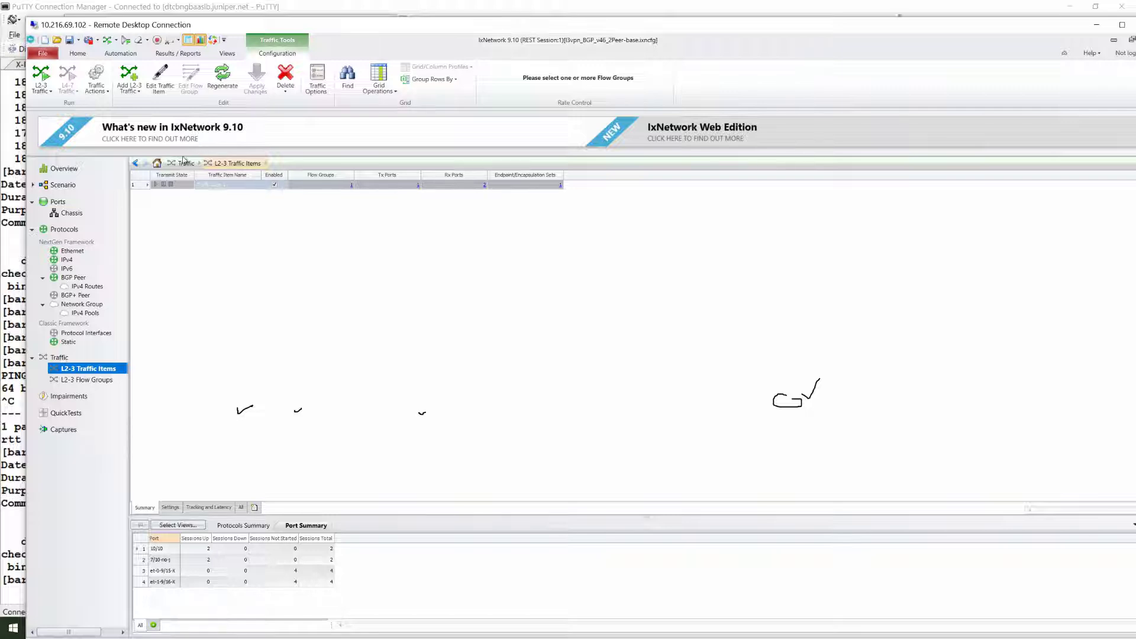
Open Traffic Item 1 from the L2-3 Traffic Items list in the Advanced Traffic Wizard.
left_click(59, 358)
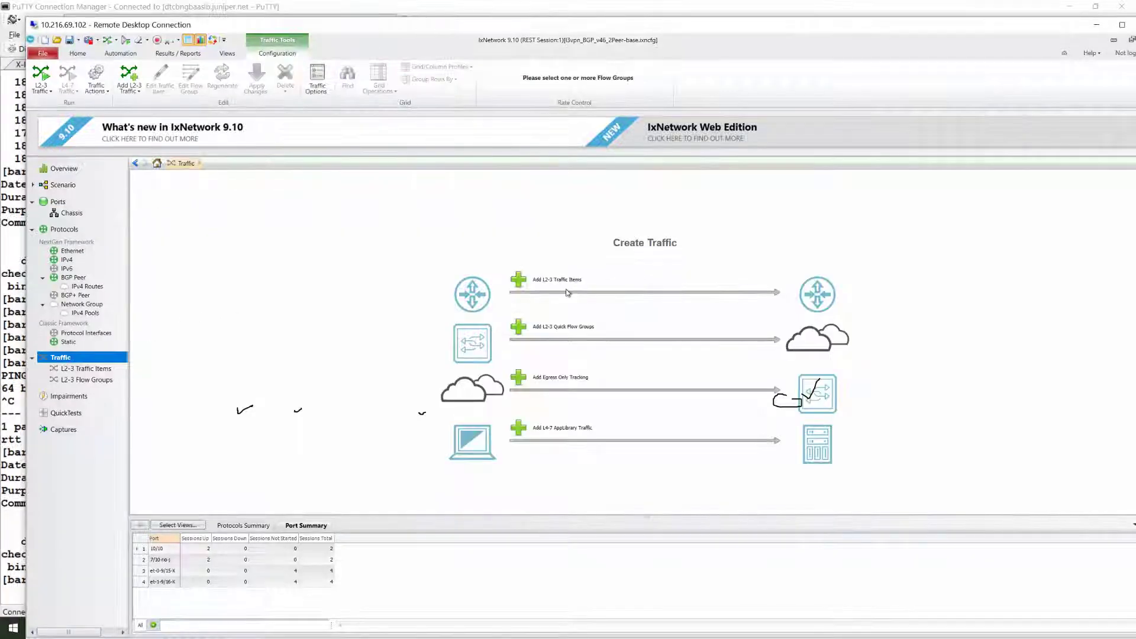
left_click(95, 371)
left_click(179, 184)
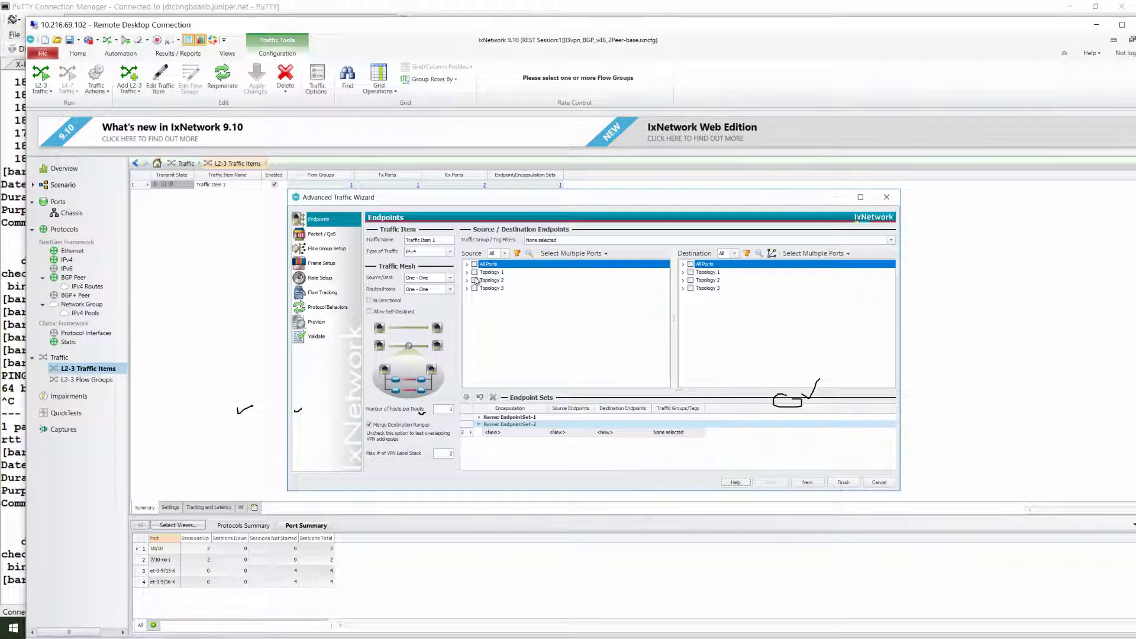
In the first endpoint set, pick Network Group 1 as source and Network Group 2 as destination.
left_click(507, 418)
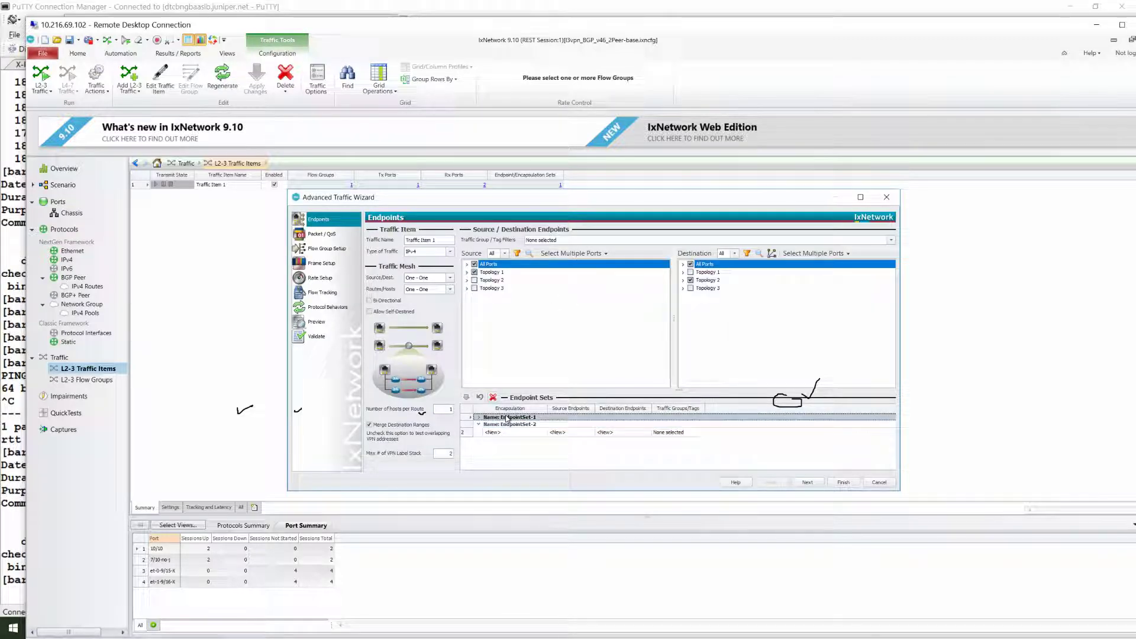
left_click(467, 272)
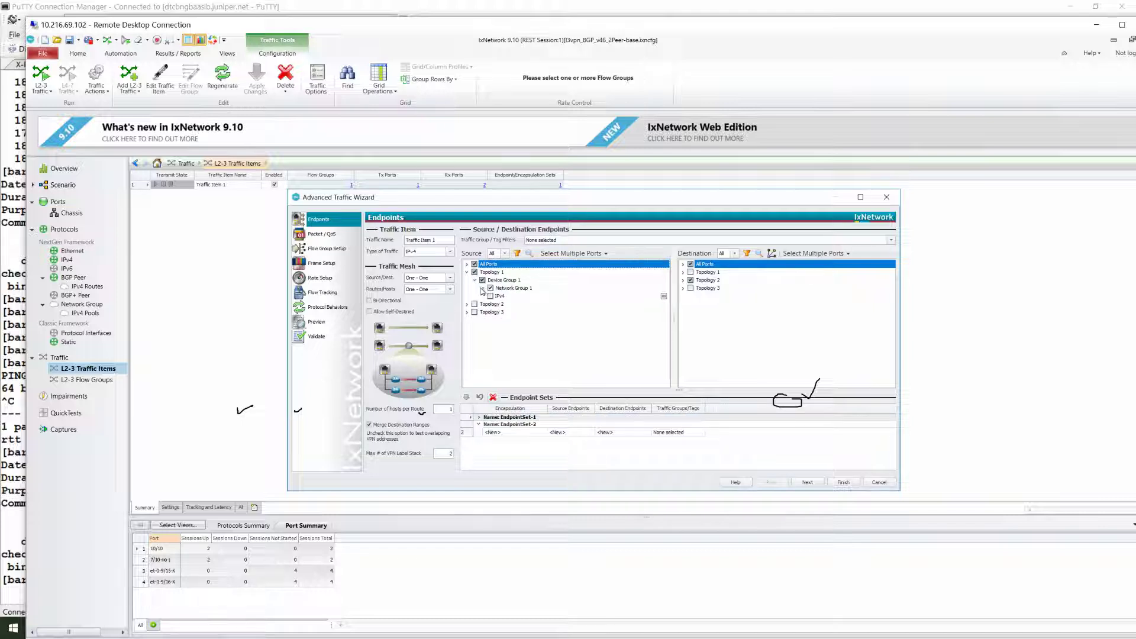
left_click(482, 290)
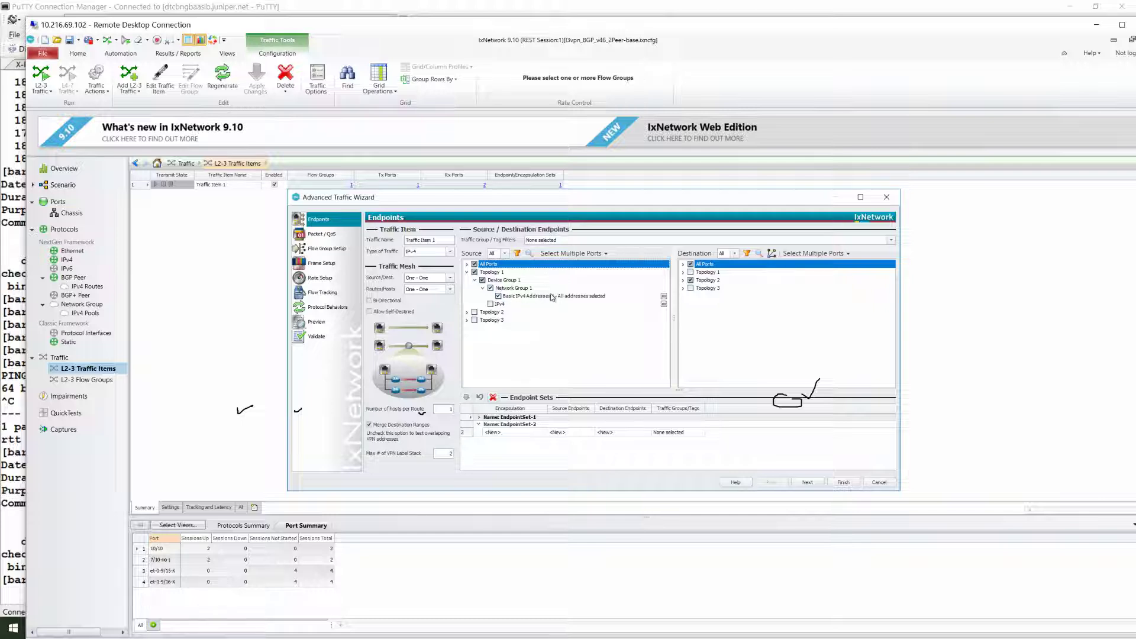
left_click(683, 281)
left_click(691, 288)
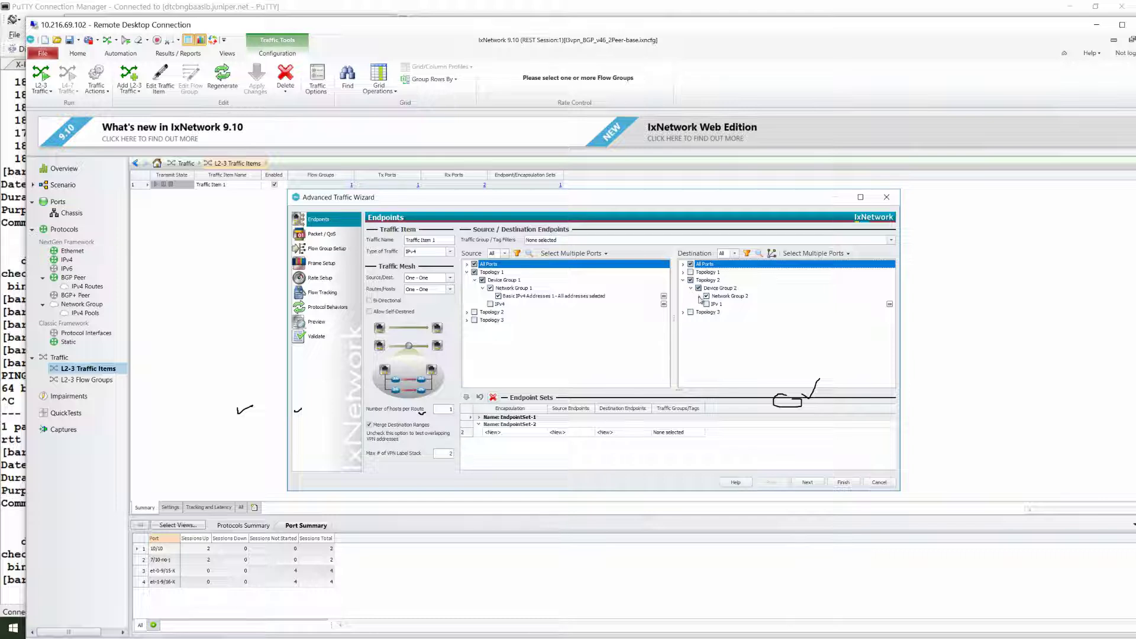
left_click(699, 296)
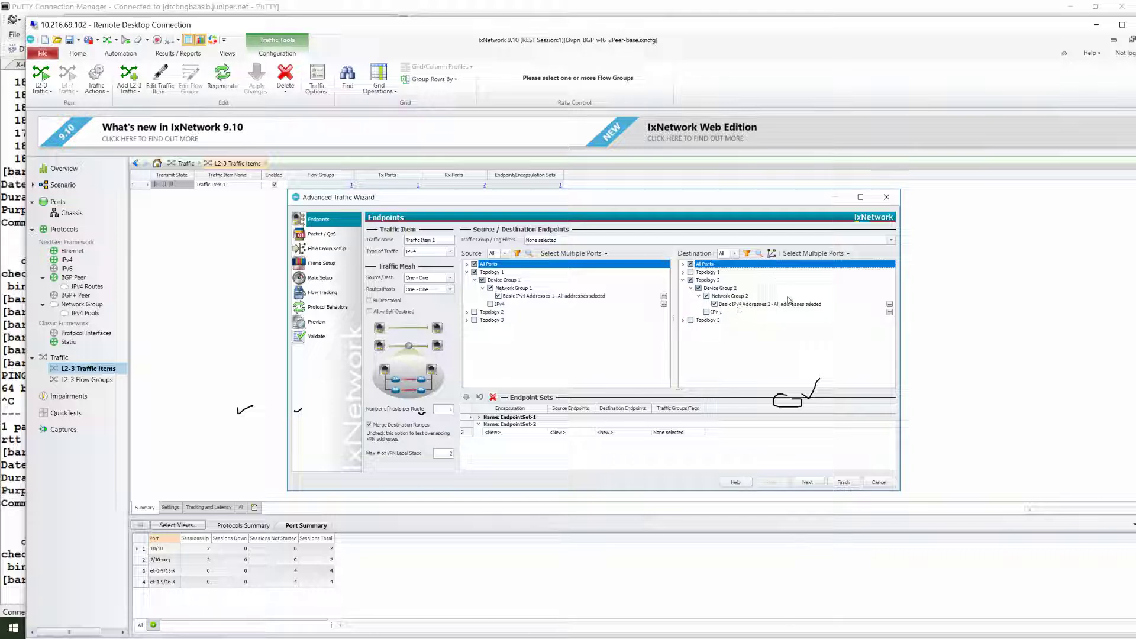
Keep the traffic one-way and apply the chosen endpoints to EndpointSet-1.
left_click(370, 301)
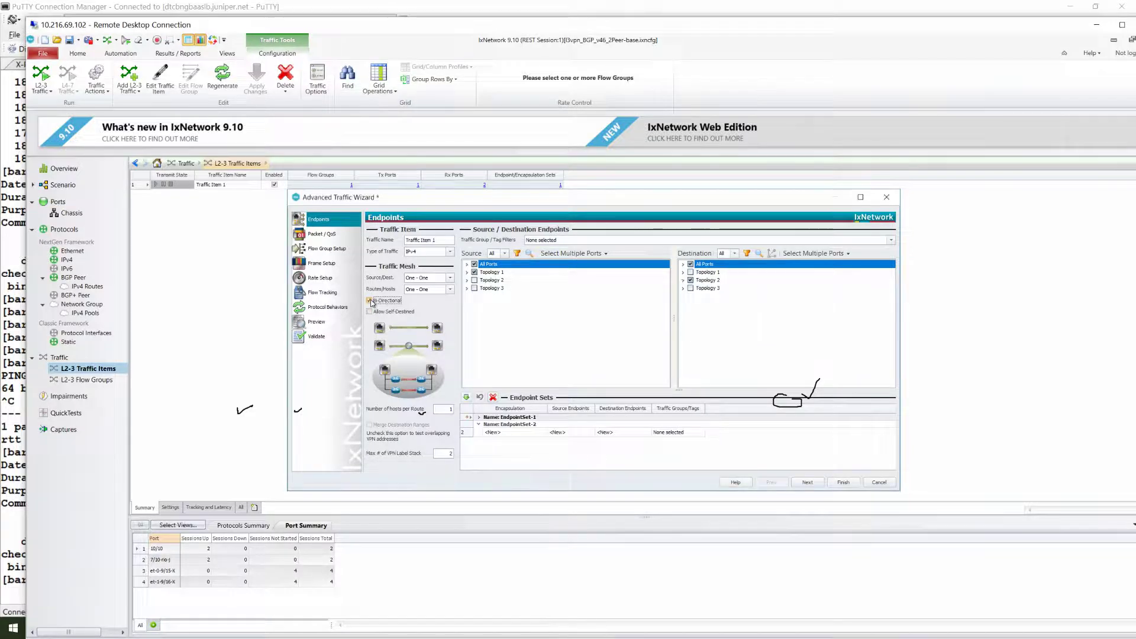
left_click(371, 301)
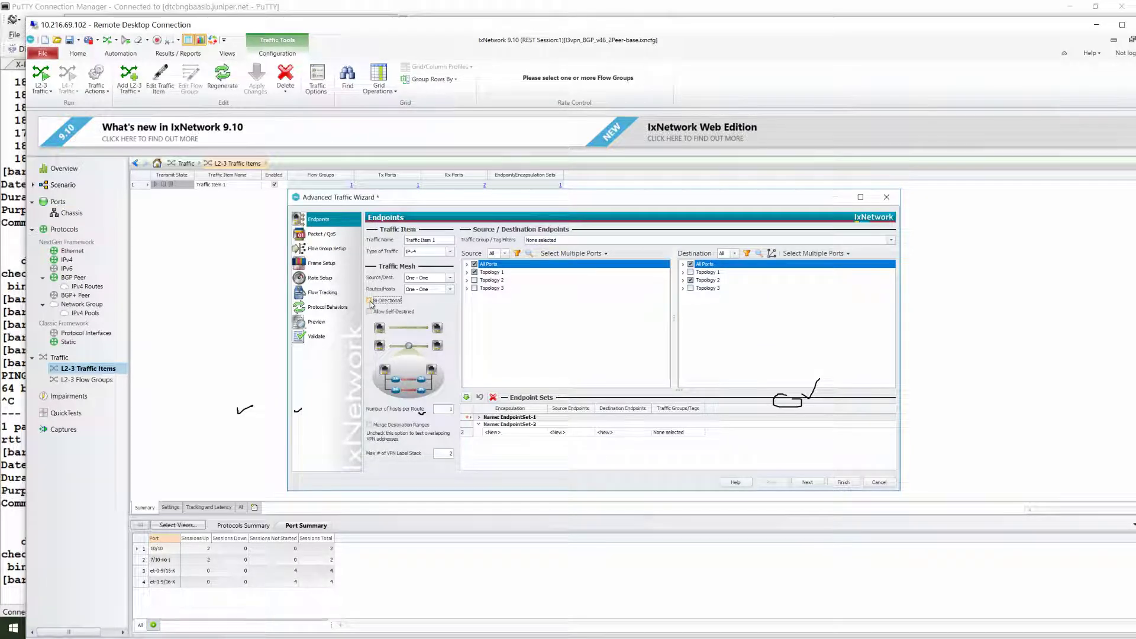
left_click(523, 417)
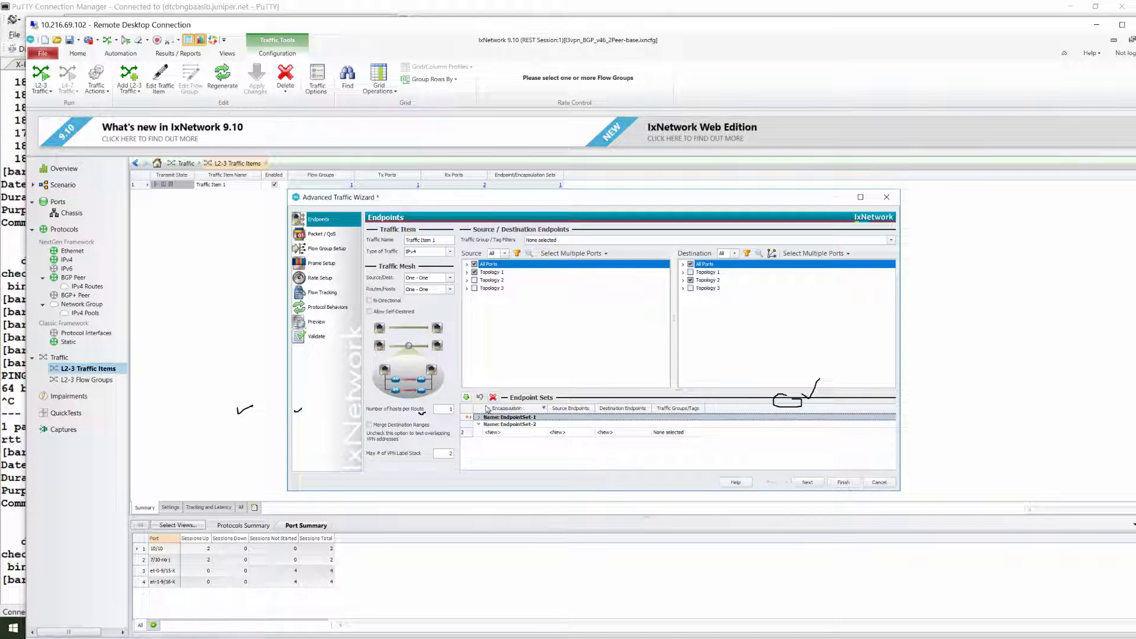
left_click(466, 399)
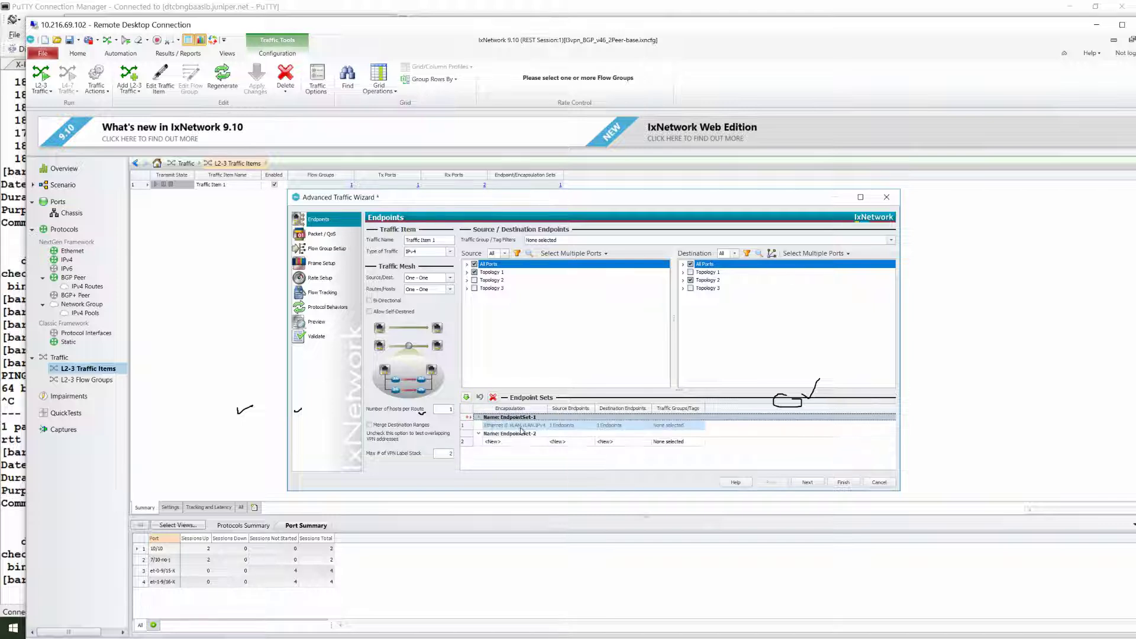
left_click(807, 482)
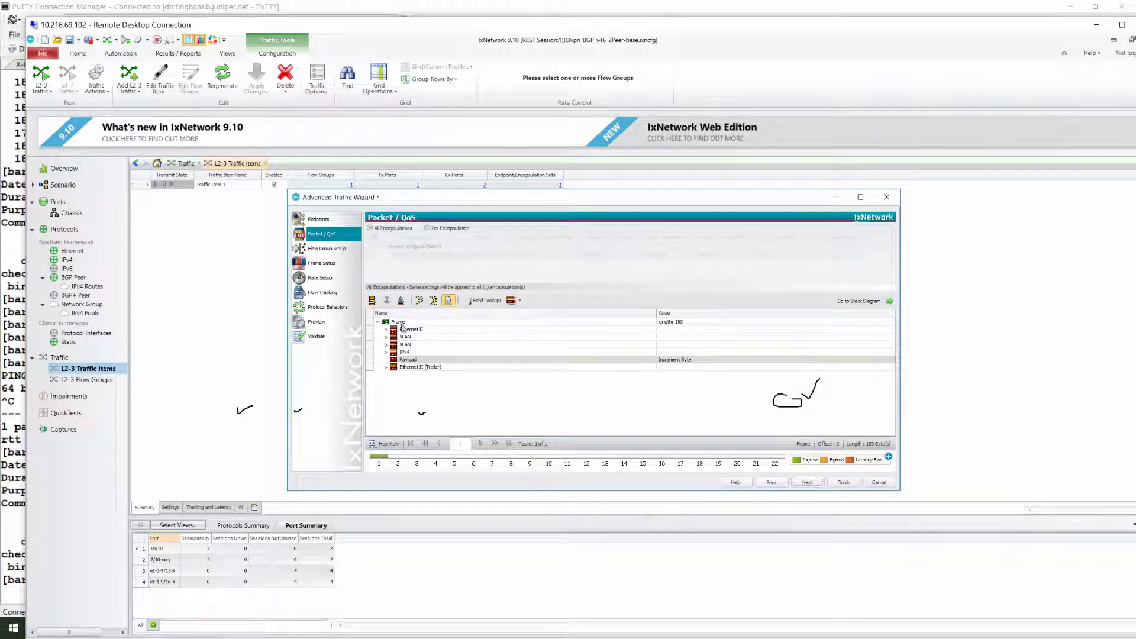
Group flows by Src/Dest Endpoint Pair, keeping the default frame and rate settings.
left_click(808, 482)
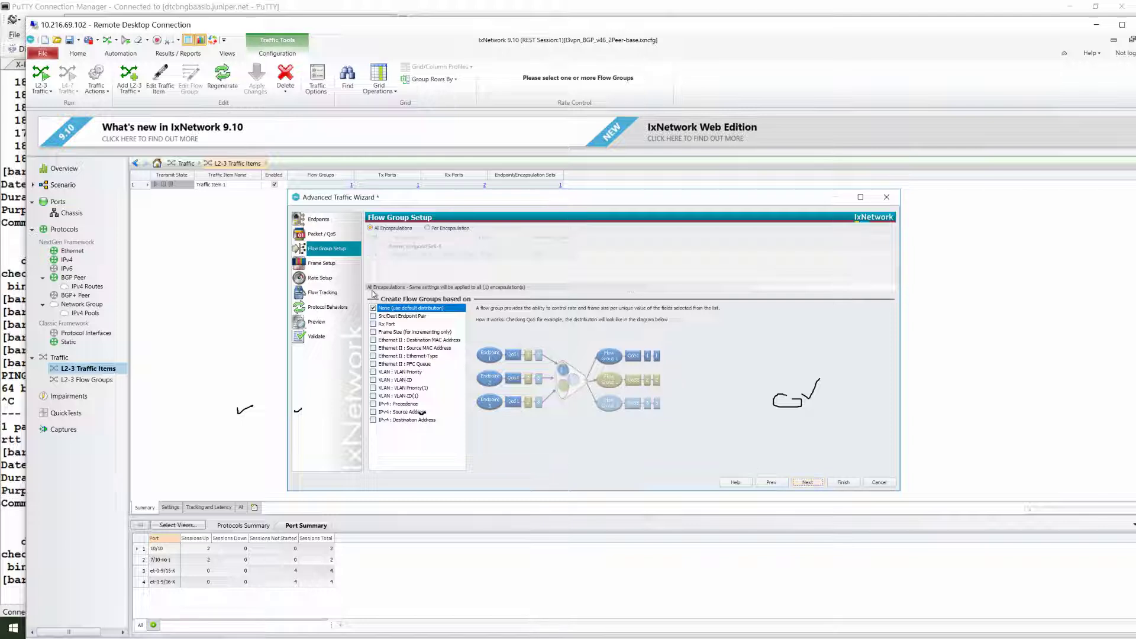
left_click(423, 316)
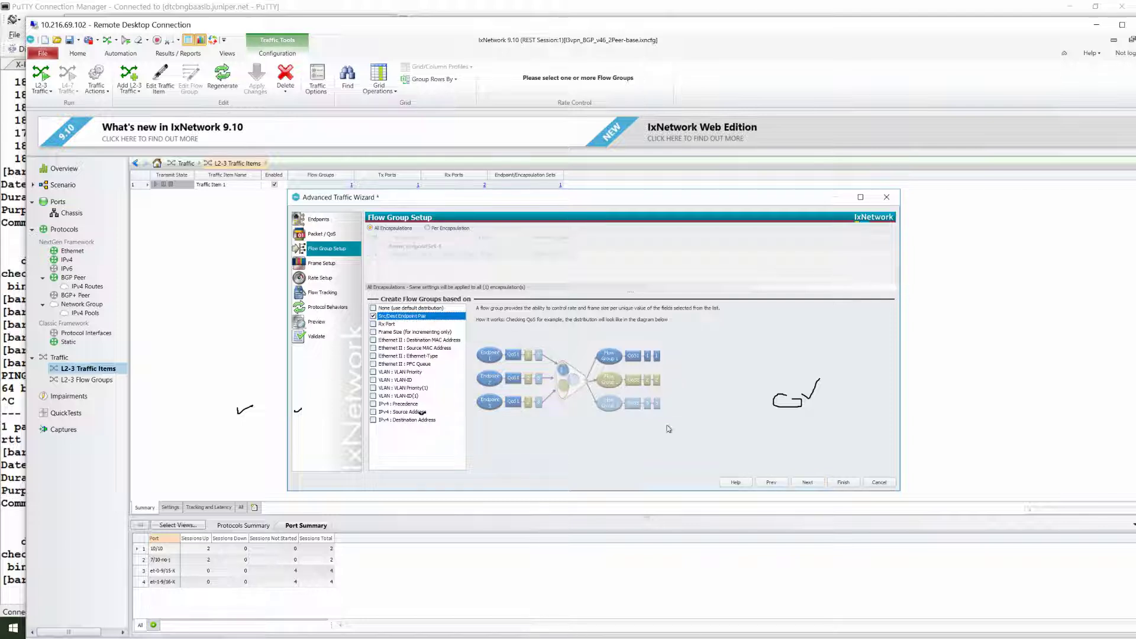
left_click(812, 483)
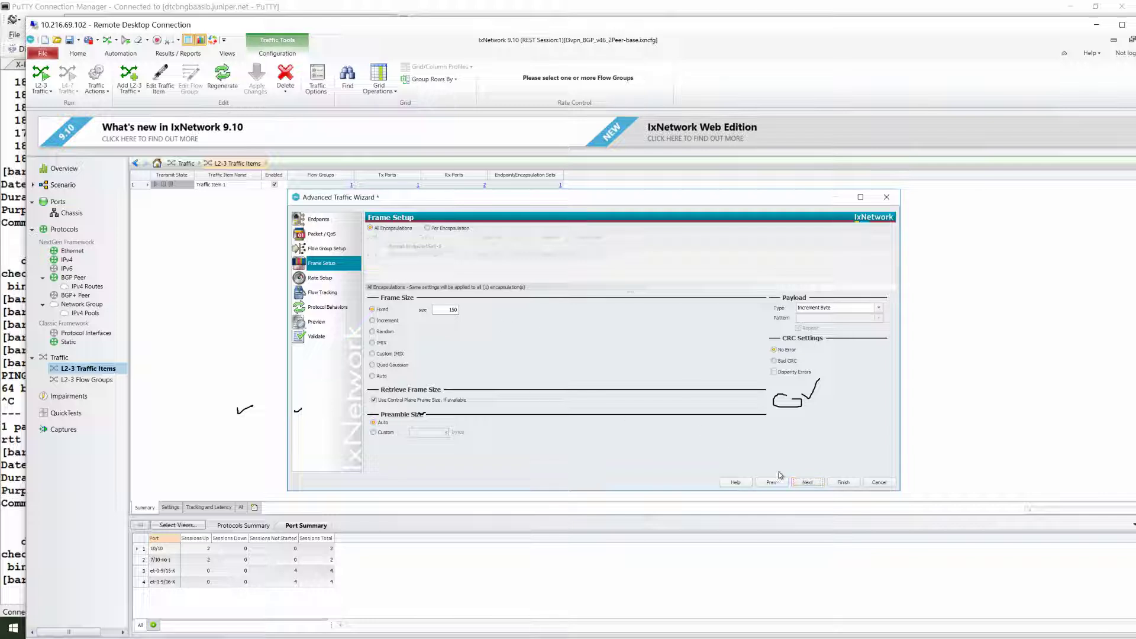
left_click(809, 482)
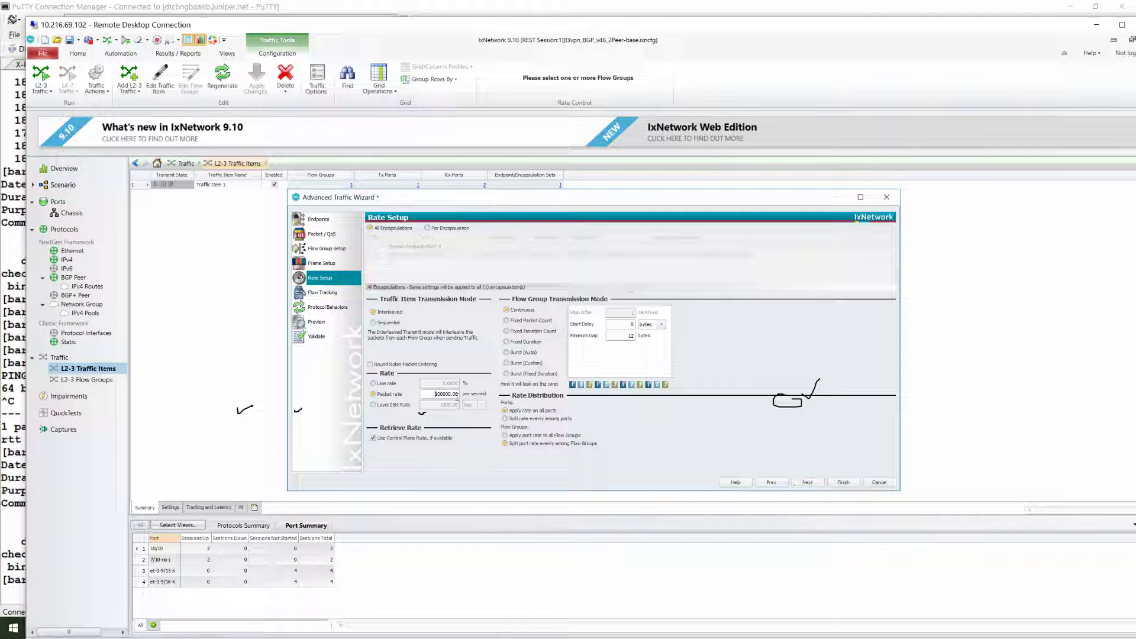
left_click(438, 393)
left_click(808, 483)
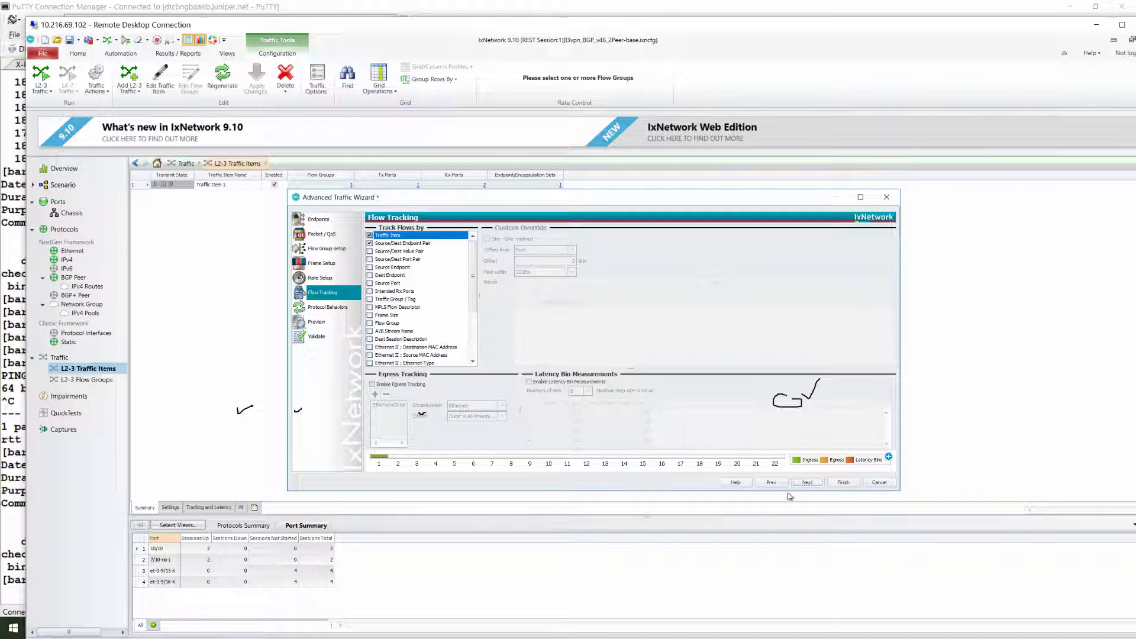
Preview Traffic Item 1's two flow groups and check the first group's packets to 35.0.0.x addresses.
left_click(808, 482)
left_click(808, 482)
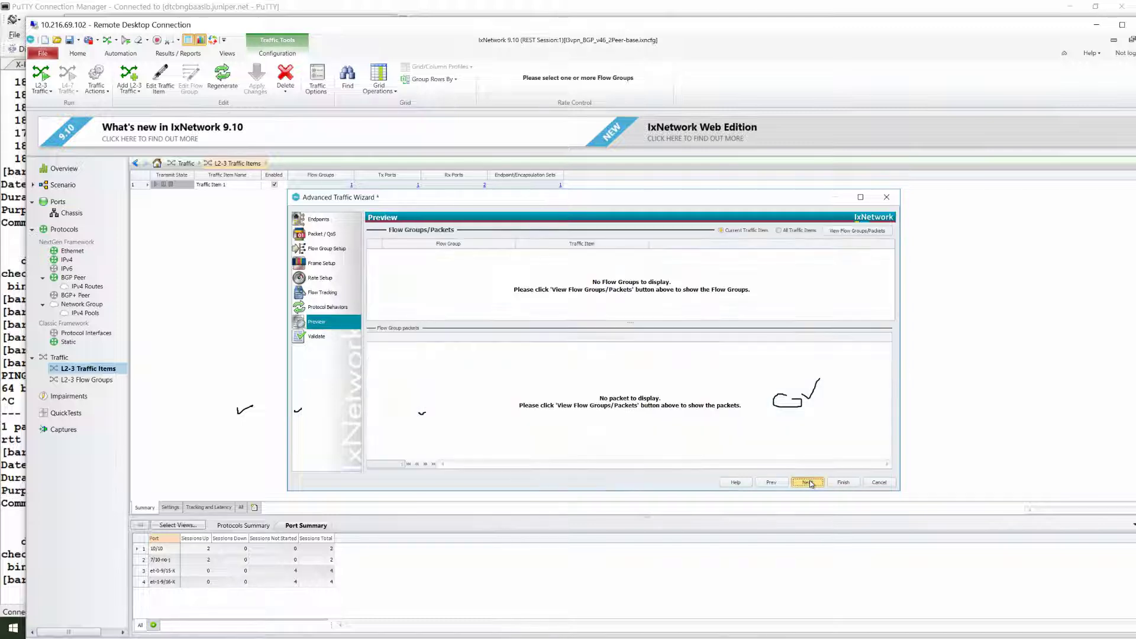
left_click(856, 231)
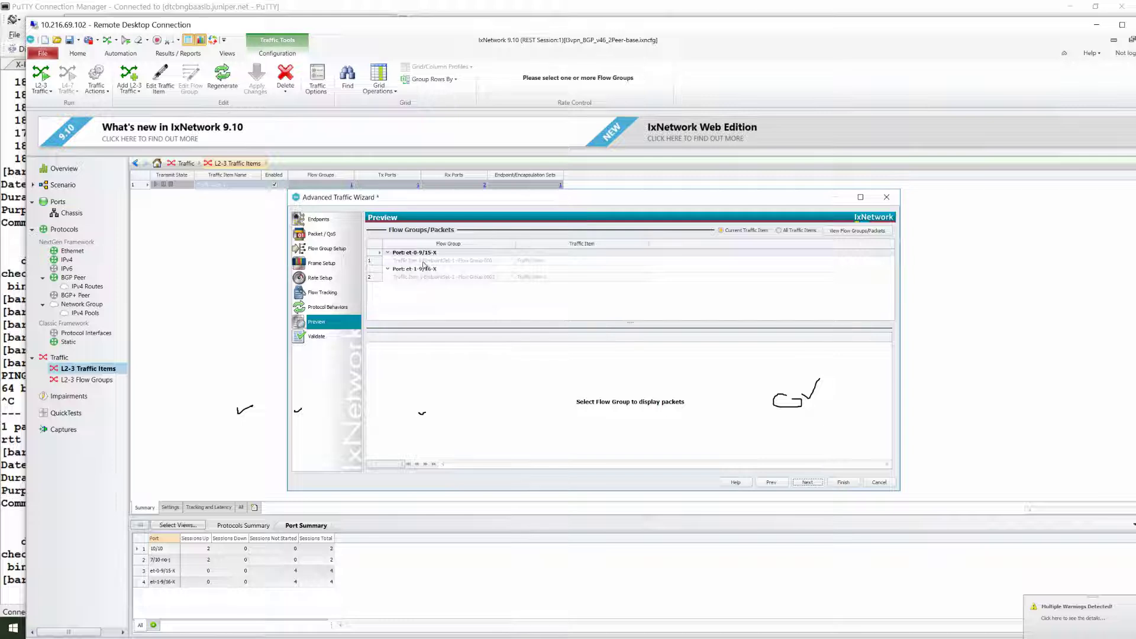
left_click(452, 262)
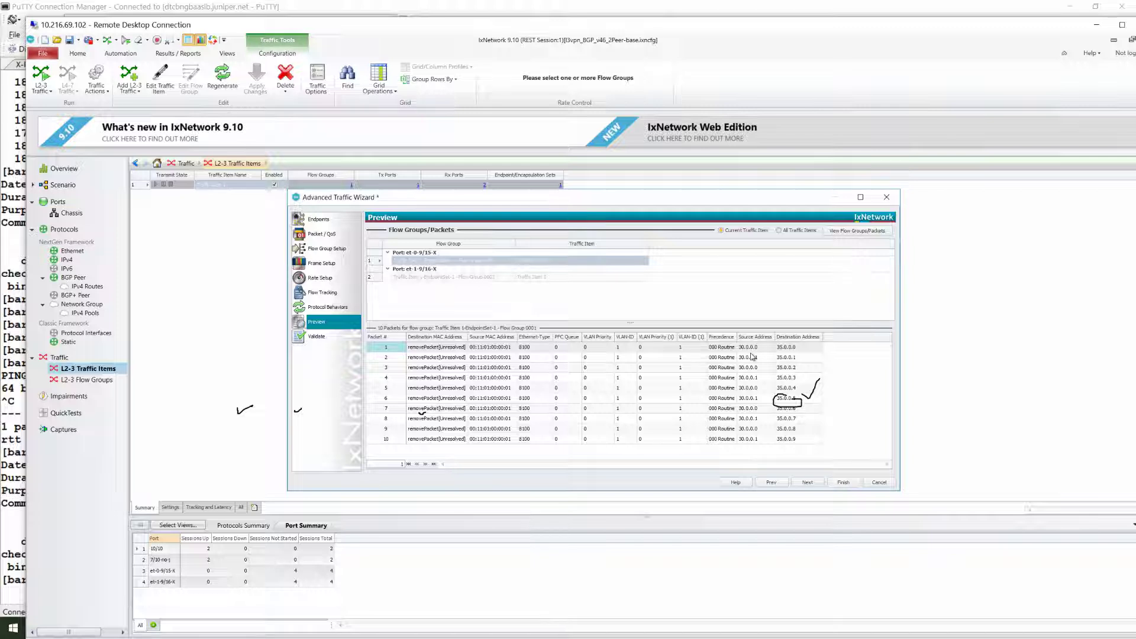
left_click(750, 349)
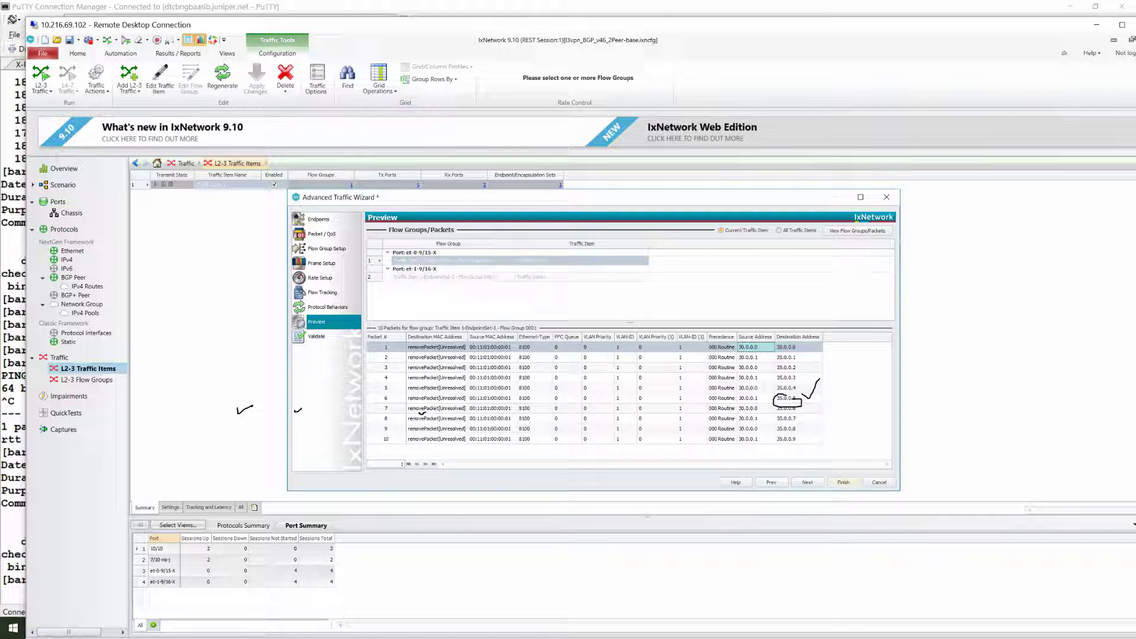
key("Escape")
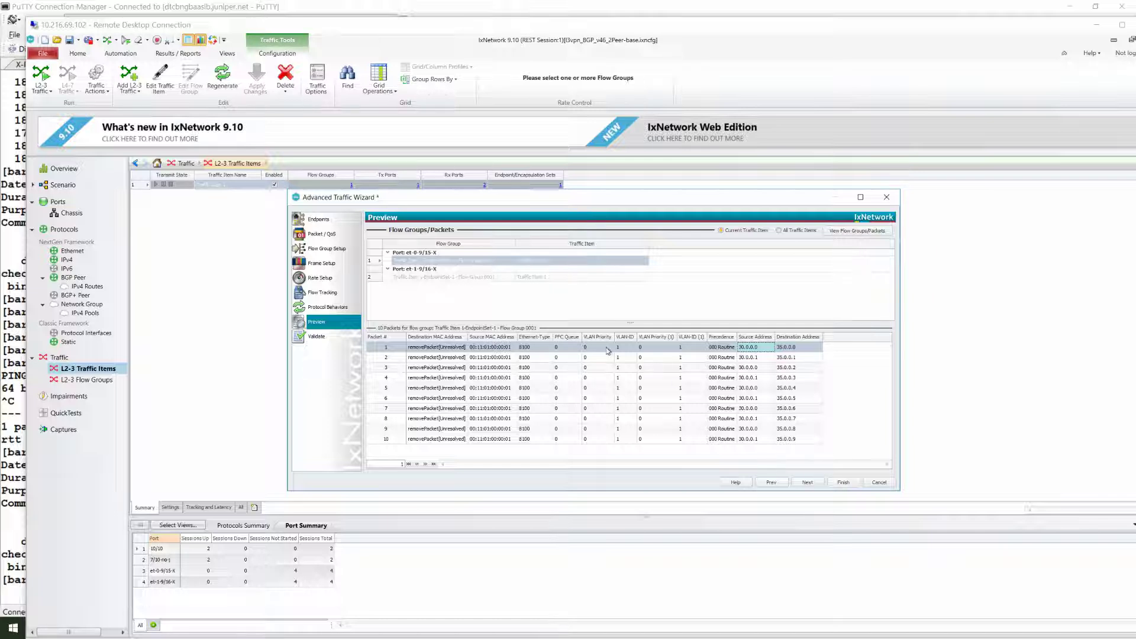
left_click(806, 482)
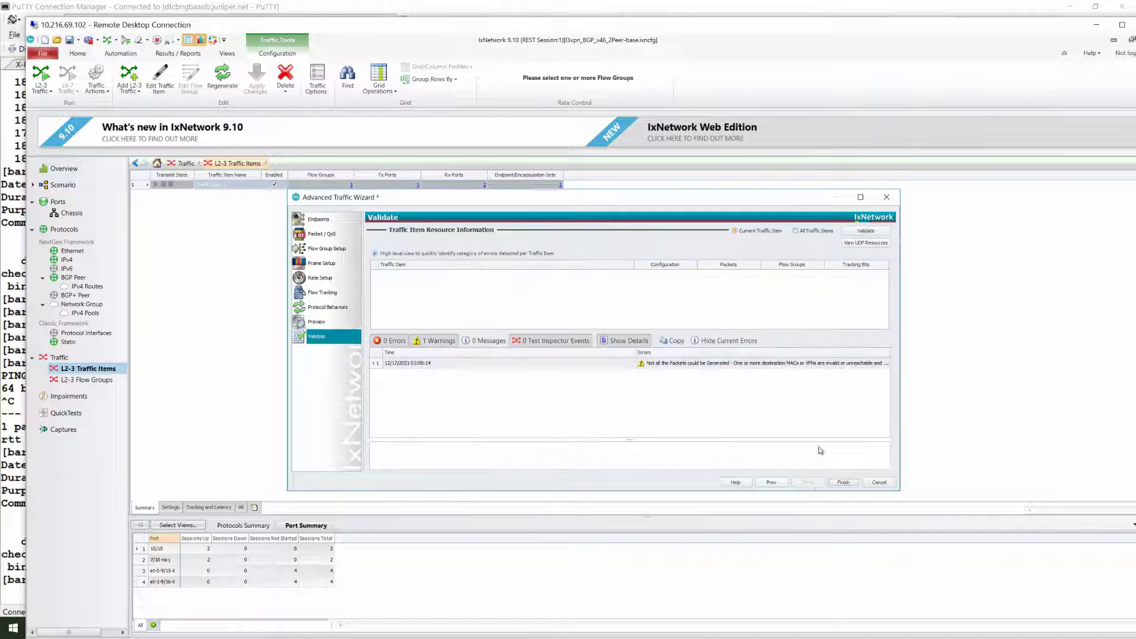
Validate Traffic Item 1, review its 1 error and 2 warnings, and finish the wizard.
left_click(860, 231)
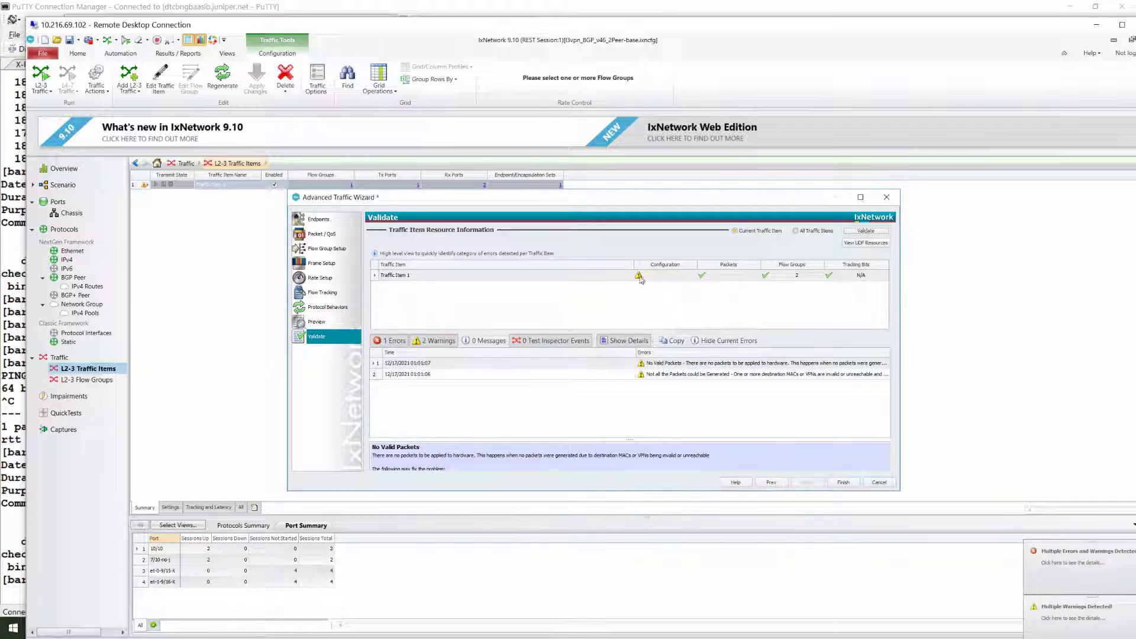
left_click(843, 482)
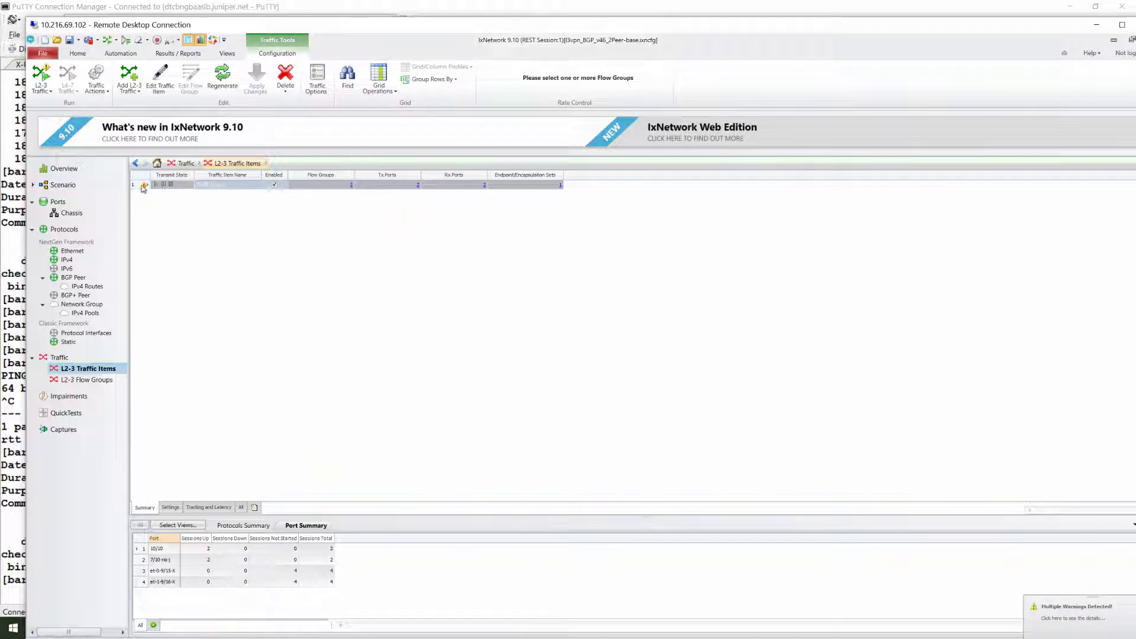
Select Topology 1 in the scenario diagram and start its protocols.
left_click(63, 184)
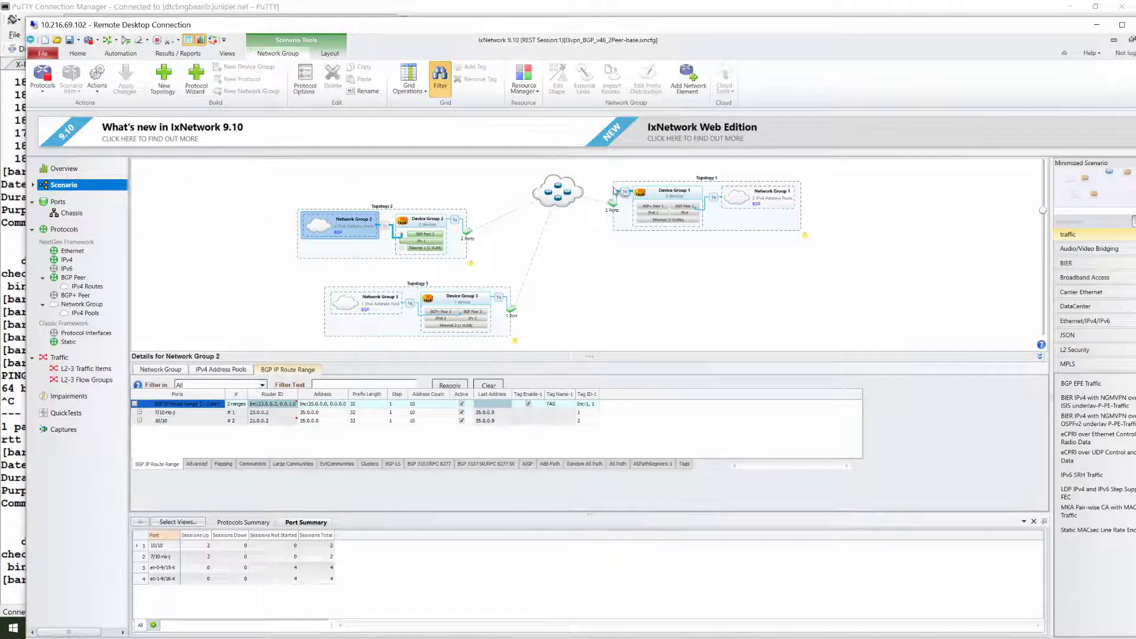
left_click(613, 186)
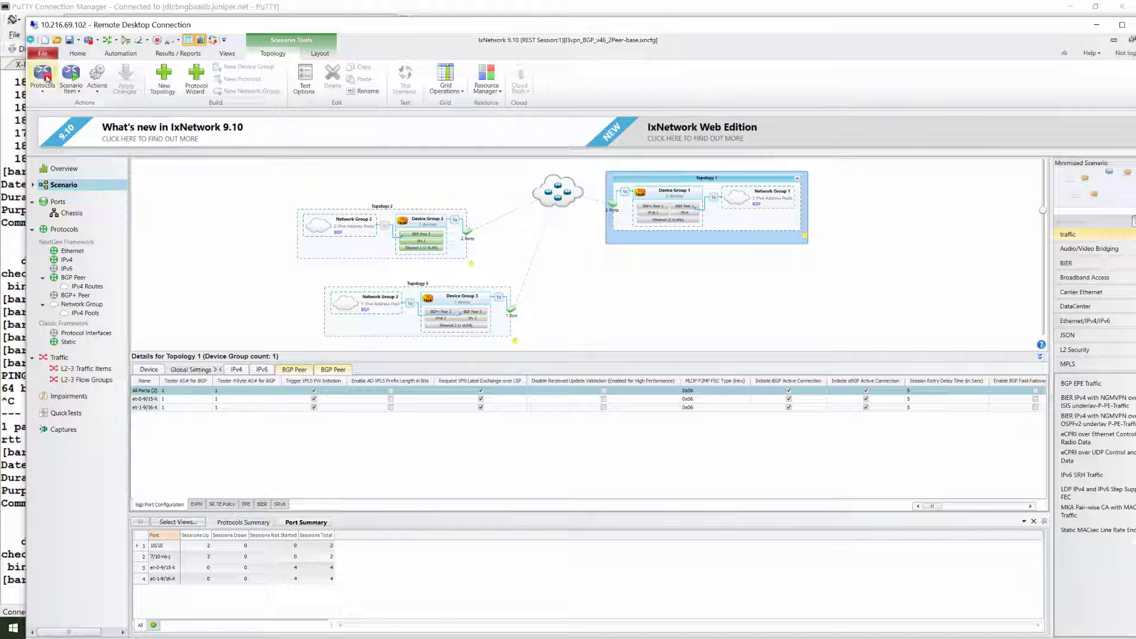
left_click(78, 77)
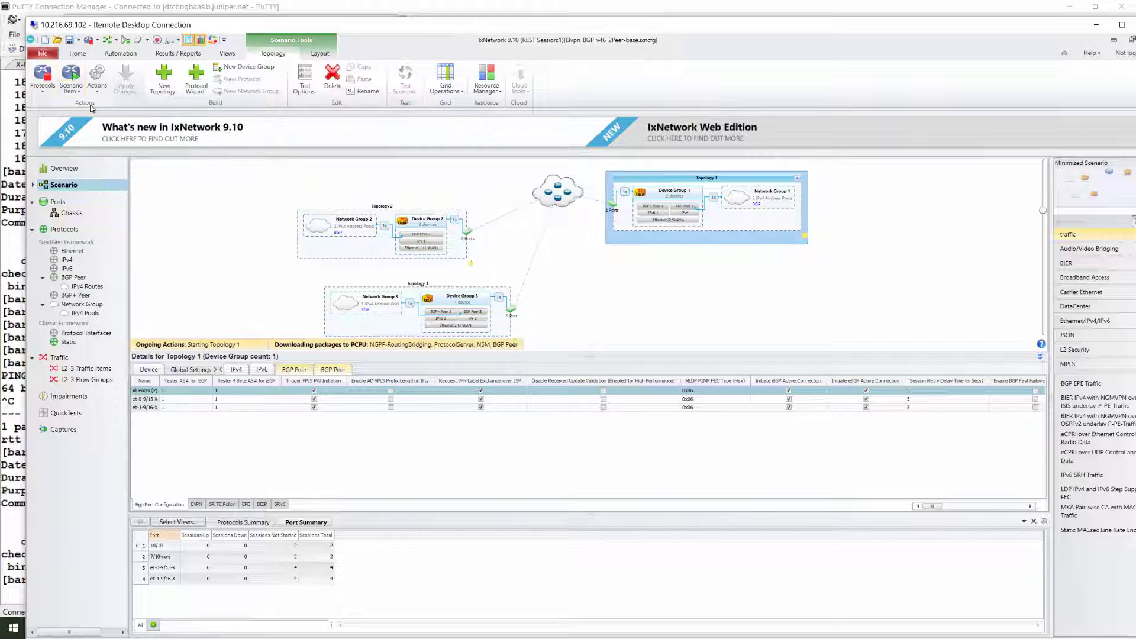